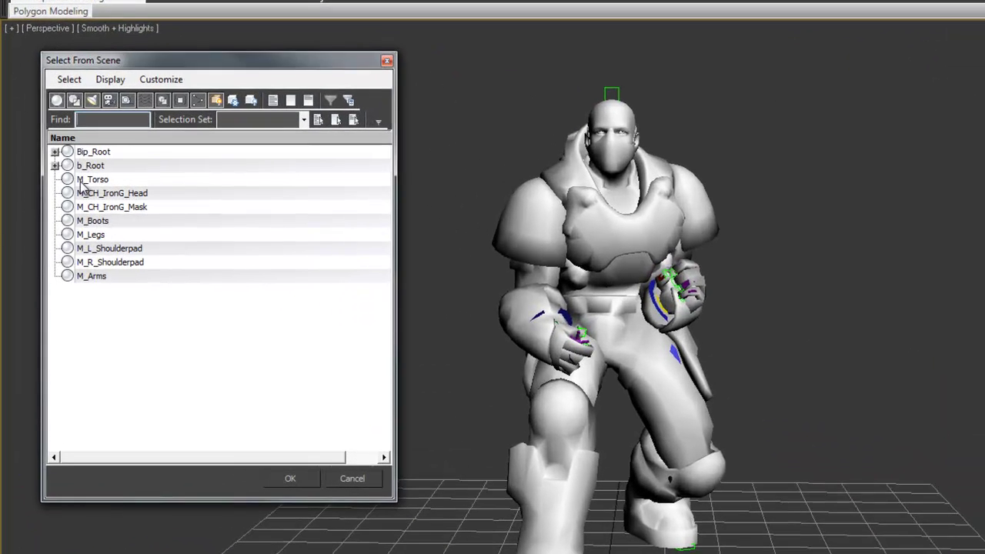
Step: Select all the mesh objects from M_Torso to M_Arms in the scene list and hide them
{"action": "left_click", "coordinate": [60, 183]}
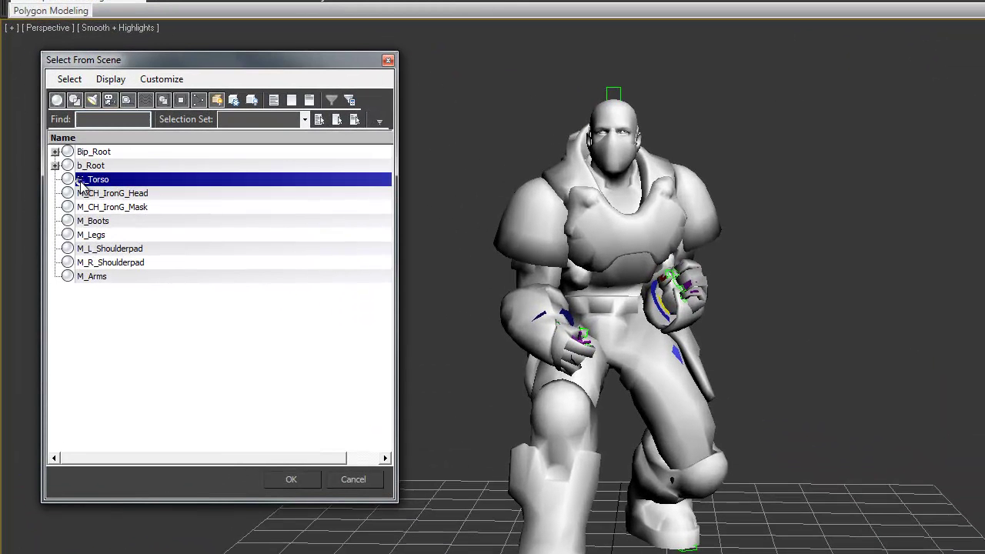
{"action": "left_click", "coordinate": [97, 278], "text": "shift"}
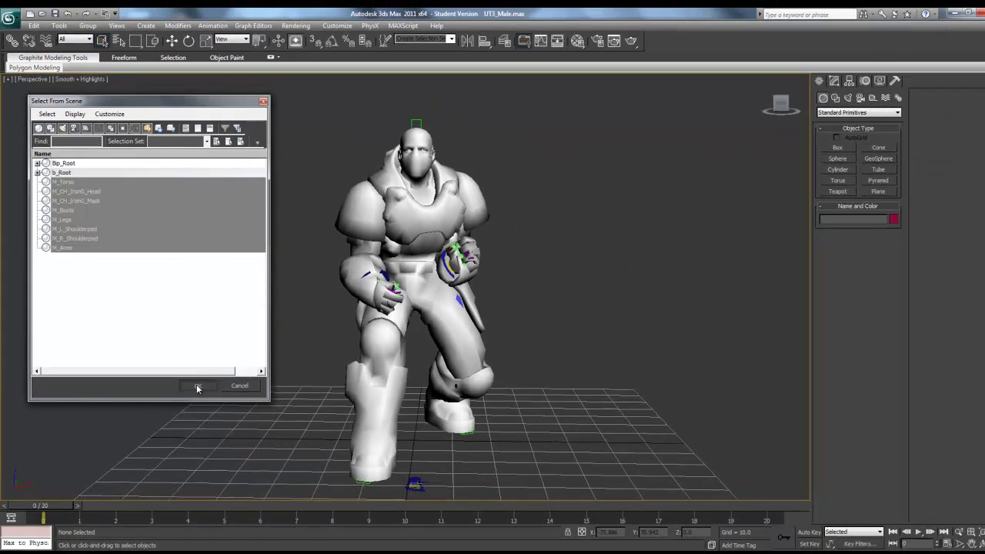
{"action": "left_click", "coordinate": [285, 481]}
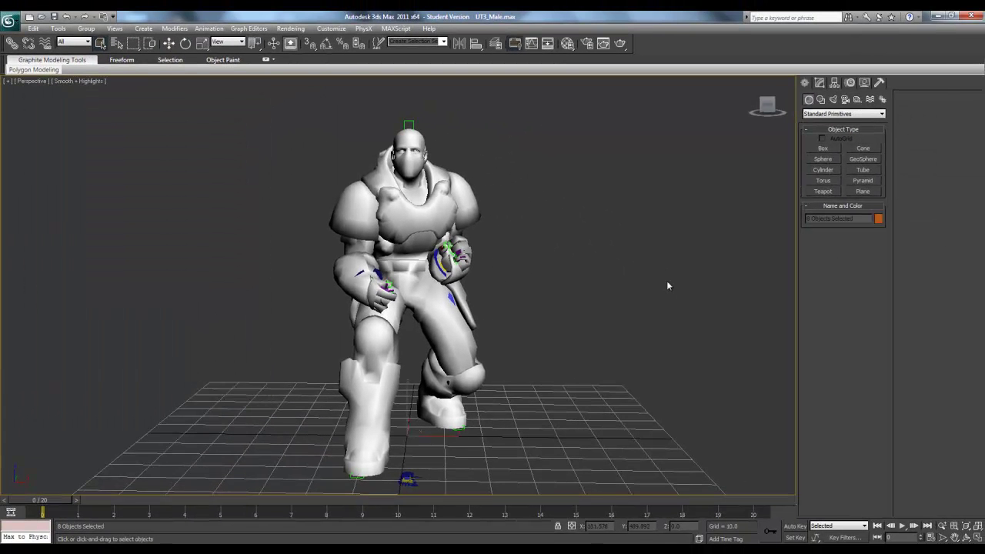
{"action": "right_click", "coordinate": [588, 230]}
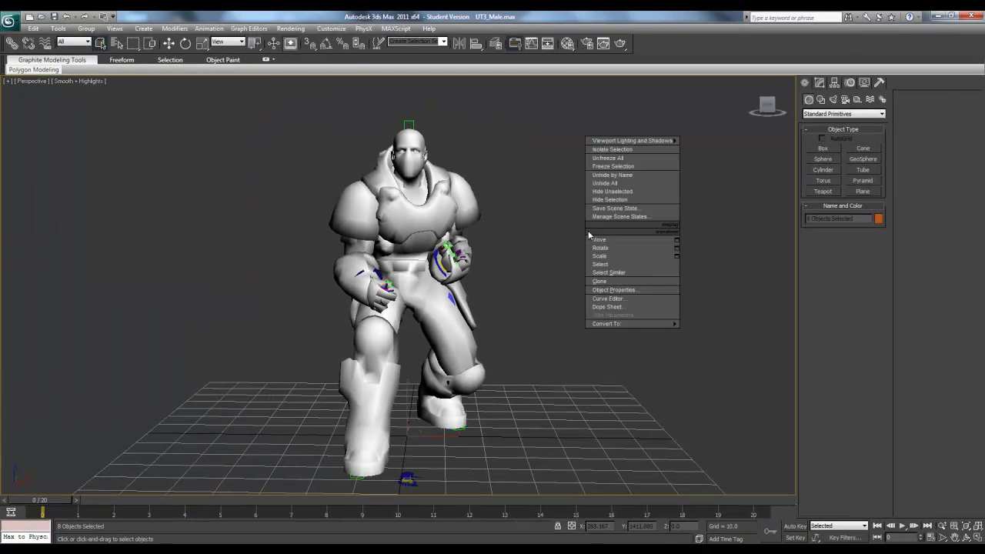
{"action": "left_click", "coordinate": [616, 201]}
Step: Inspect the biped rig by selecting the left thigh, scrubbing the animation to frame 8, and selecting the right forearm
{"action": "left_click", "coordinate": [450, 317]}
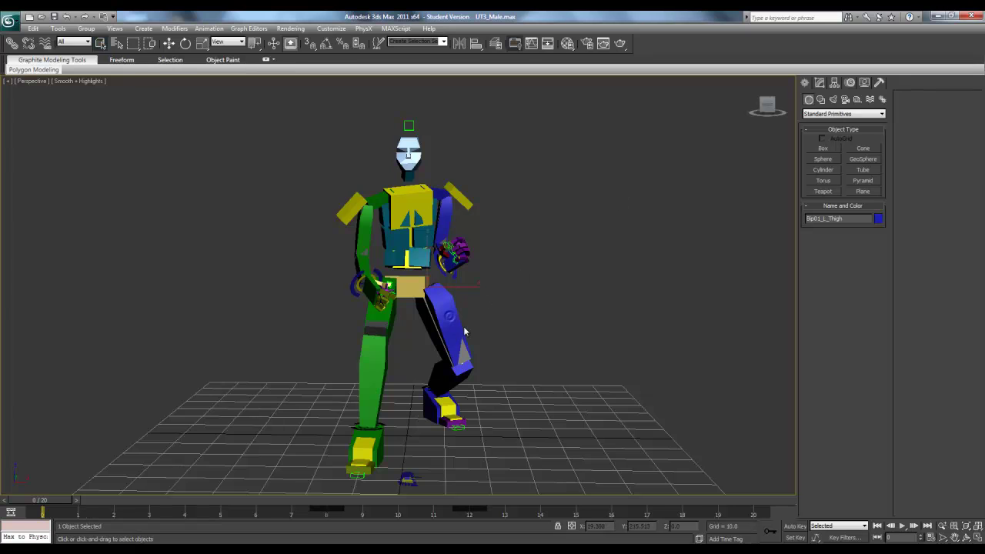
{"action": "middle_click_drag", "start_coordinate": [575, 344], "coordinate": [203, 341], "text": "alt"}
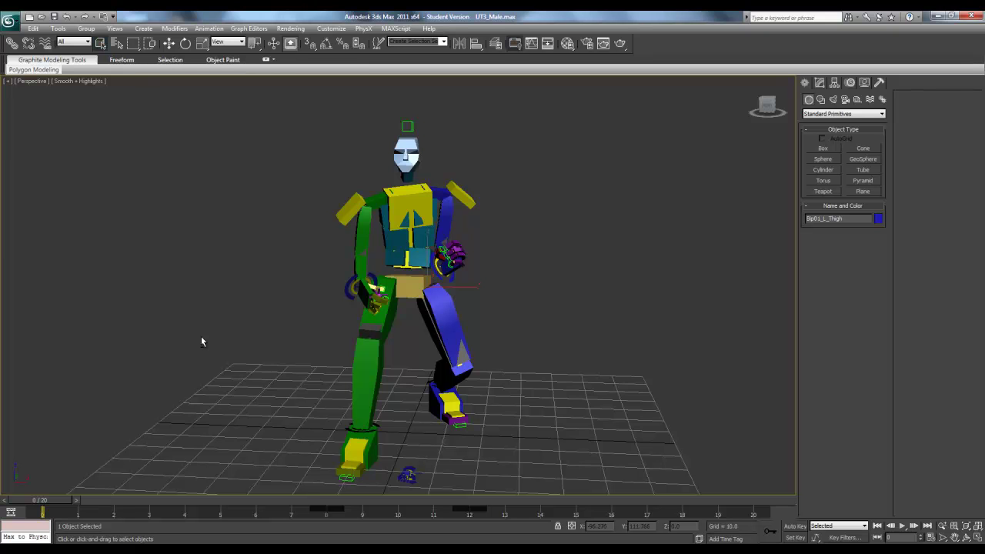
{"action": "key", "text": "ctrl+s"}
{"action": "left_click_drag", "start_coordinate": [59, 505], "coordinate": [331, 508]}
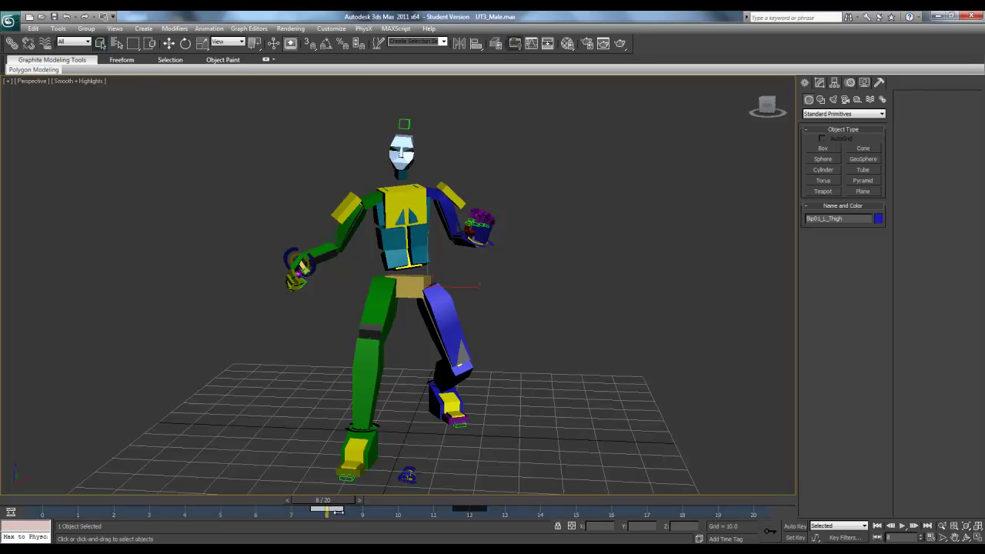
{"action": "left_click", "coordinate": [280, 395]}
{"action": "left_click", "coordinate": [326, 250]}
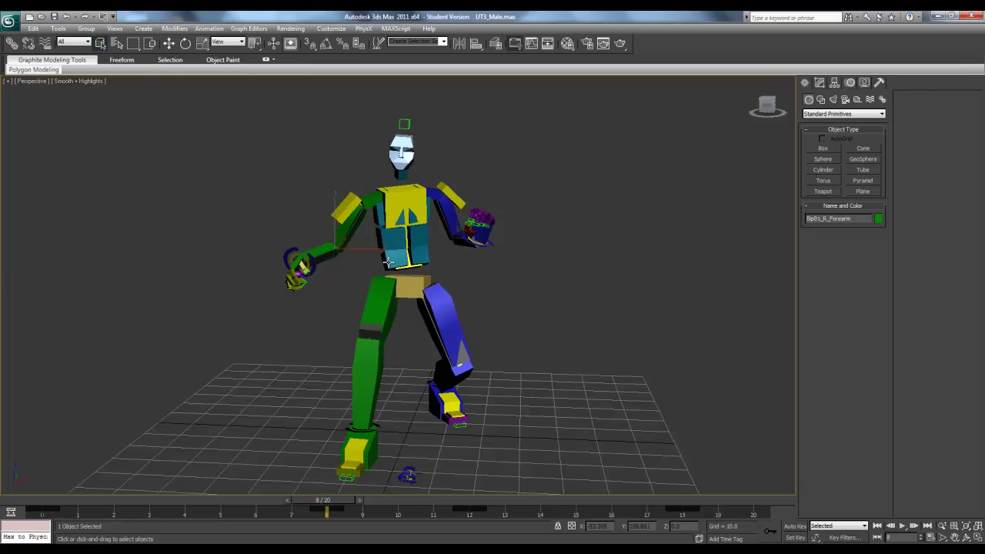
{"action": "left_click", "coordinate": [303, 402]}
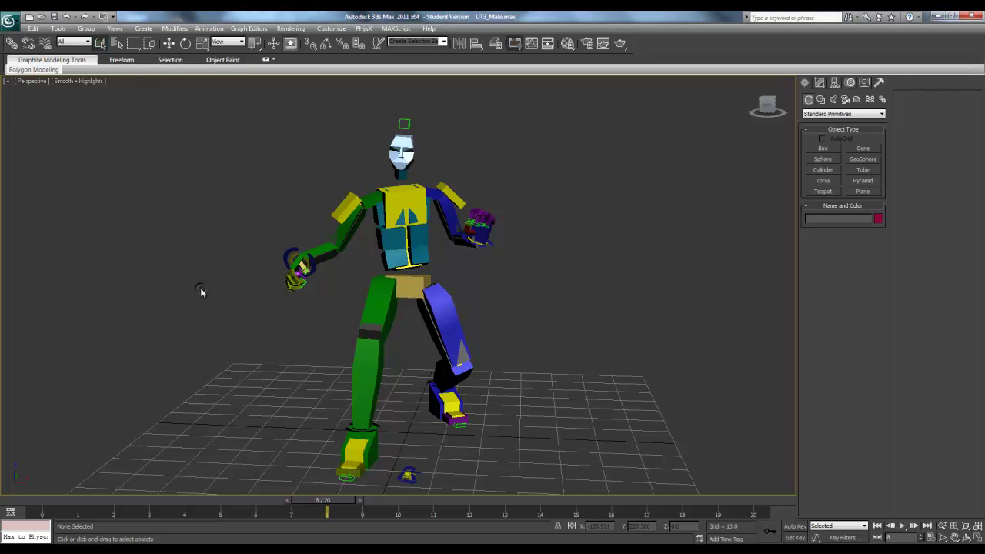
Step: Expand the Bip_Root hierarchy in the scene list down to the spine and both calves
{"action": "key", "text": "h"}
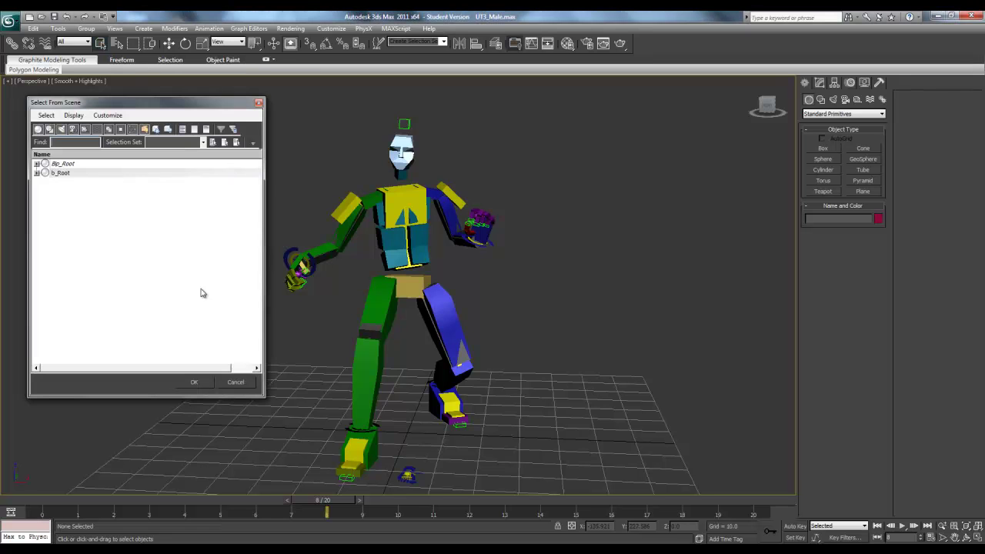
{"action": "left_click", "coordinate": [37, 164]}
{"action": "left_click", "coordinate": [64, 164]}
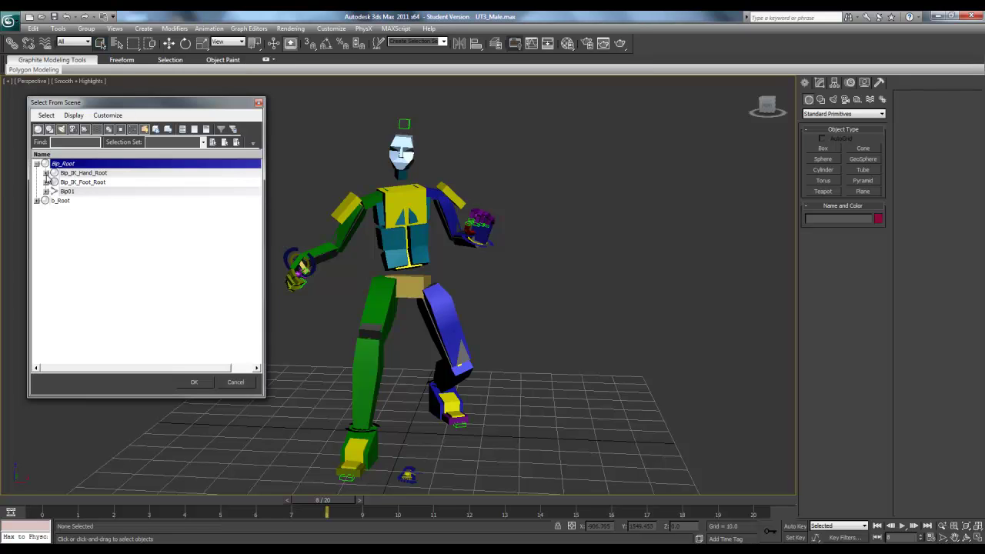
{"action": "left_click", "coordinate": [46, 174]}
{"action": "left_click", "coordinate": [46, 191]}
{"action": "left_click", "coordinate": [47, 219]}
{"action": "left_click", "coordinate": [56, 183]}
{"action": "left_click", "coordinate": [55, 247]}
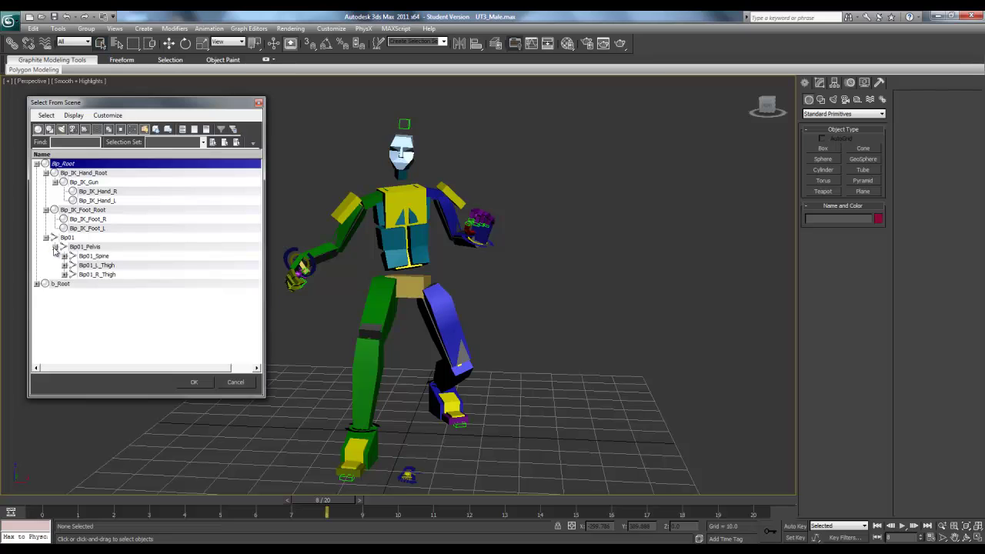
{"action": "left_click", "coordinate": [64, 257]}
{"action": "left_click", "coordinate": [74, 265]}
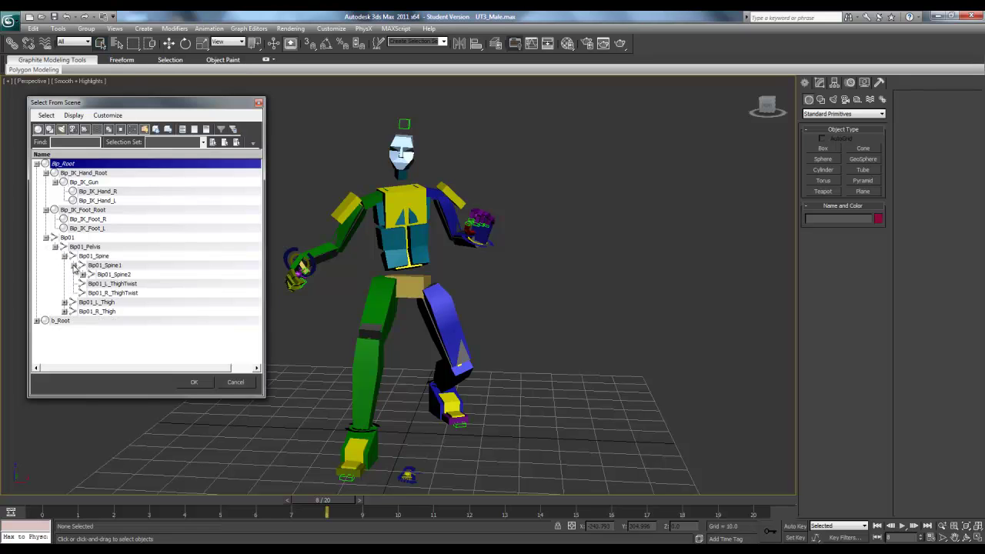
{"action": "left_click", "coordinate": [64, 302]}
{"action": "left_click", "coordinate": [64, 321]}
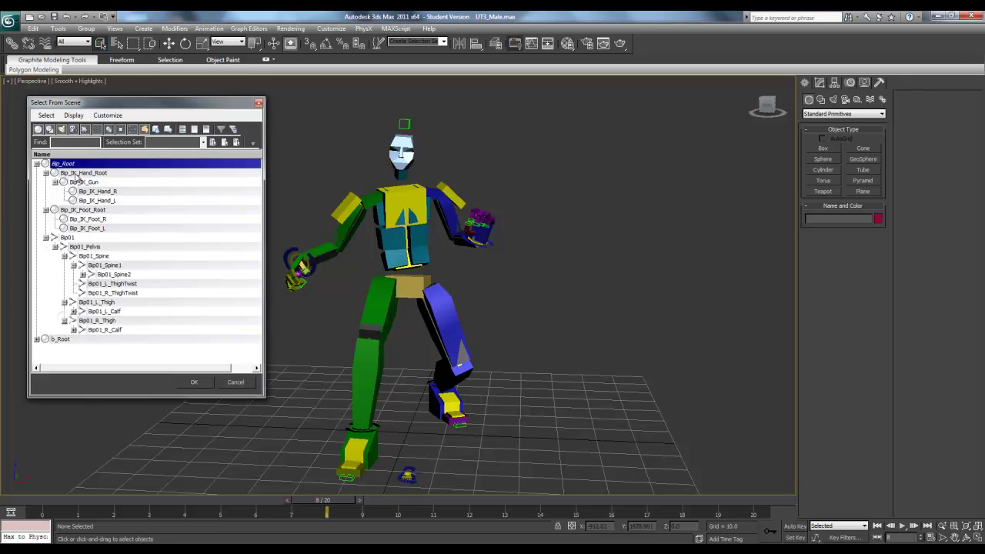
Step: Select the listed objects from Bip_Root to Bip01_R_Calf and hide them
{"action": "left_click", "coordinate": [110, 327], "text": "shift"}
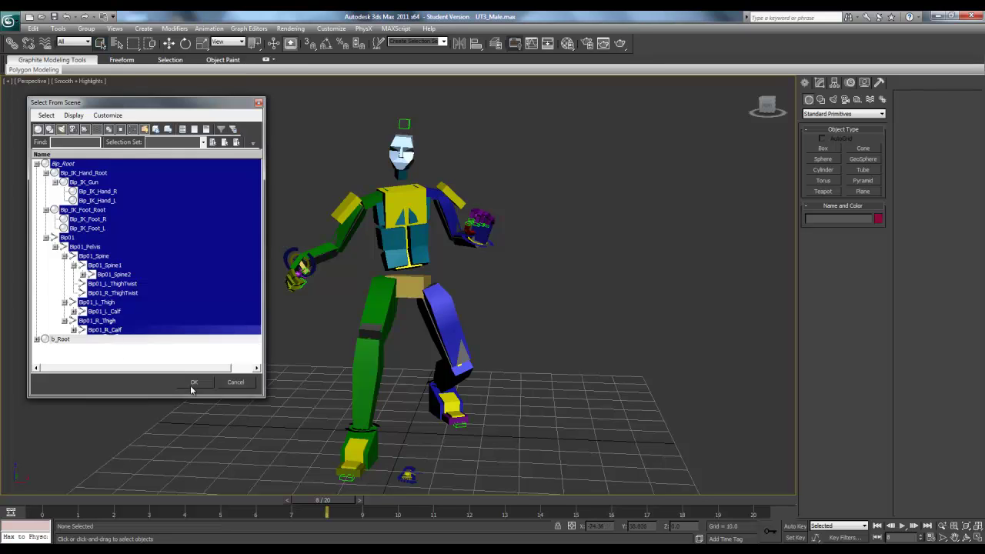
{"action": "left_click", "coordinate": [193, 382]}
{"action": "right_click", "coordinate": [196, 272]}
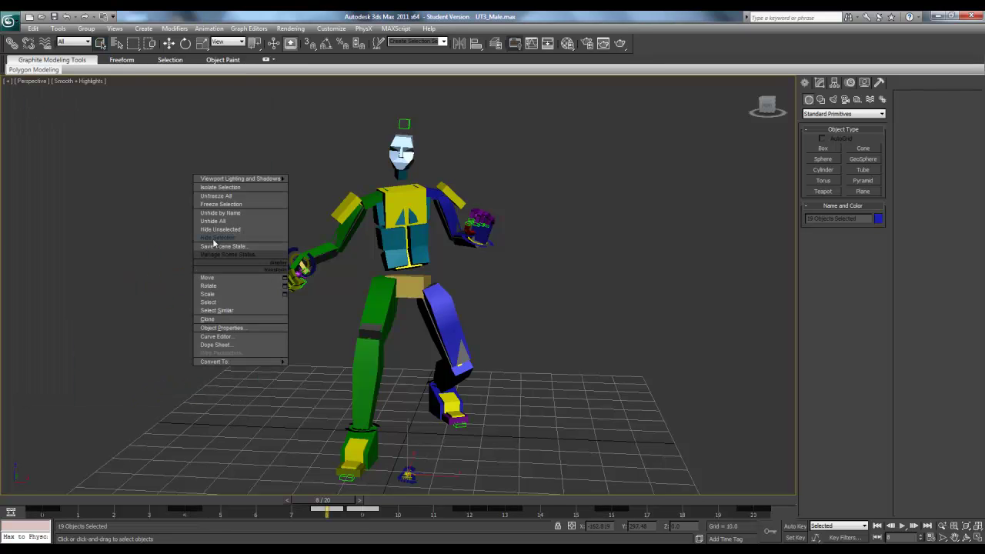
{"action": "left_click", "coordinate": [216, 238]}
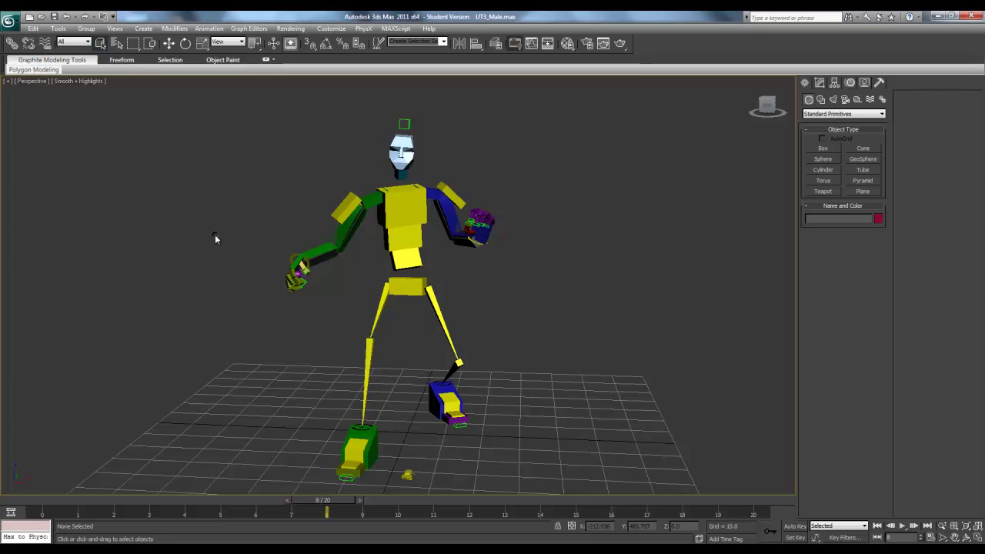
Step: Inspect the b_Spine bone while scrubbing the animation to frame 20, and unhide all objects
{"action": "left_click", "coordinate": [412, 261]}
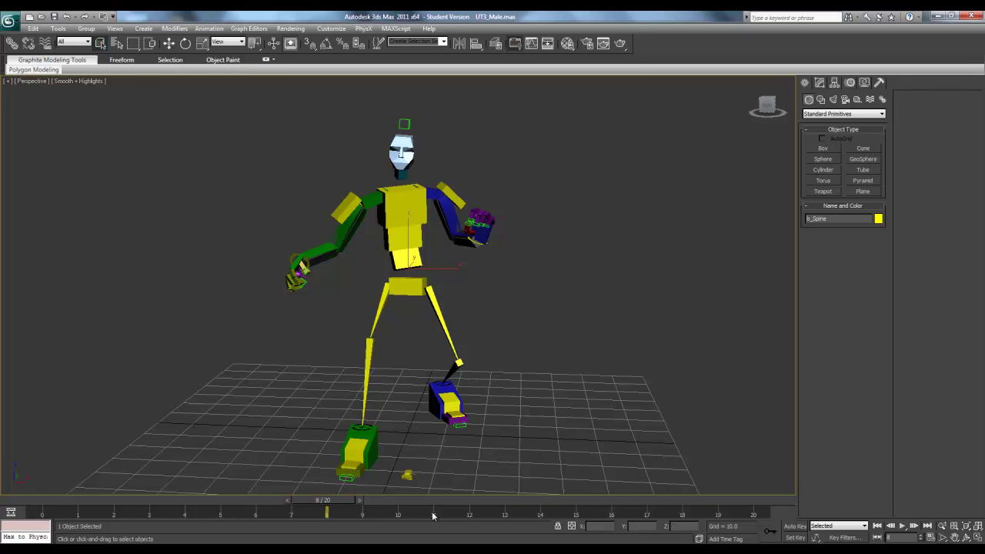
{"action": "left_click_drag", "start_coordinate": [356, 504], "coordinate": [750, 484]}
{"action": "left_click", "coordinate": [761, 476]}
{"action": "right_click", "coordinate": [631, 260]}
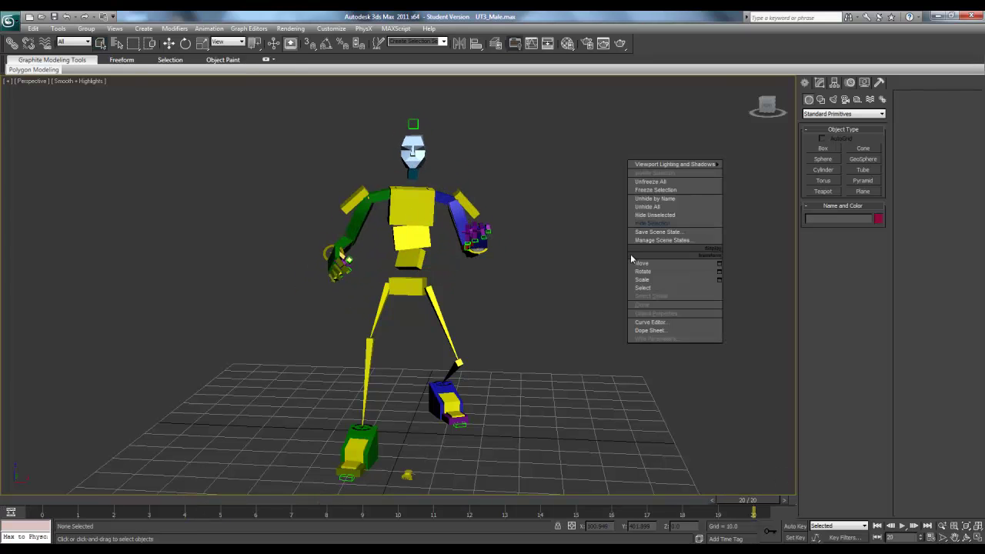
{"action": "left_click", "coordinate": [672, 207]}
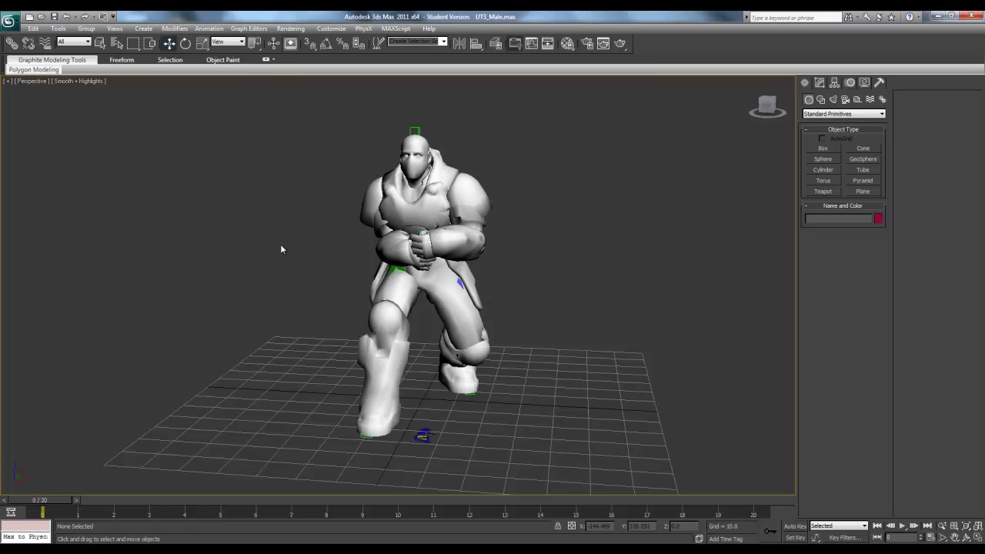
Step: Select the character meshes from M_Torso to M_Arms in the scene list and hide them, leaving the rig
{"action": "key", "text": "h"}
{"action": "left_click_drag", "start_coordinate": [383, 143], "coordinate": [385, 409]}
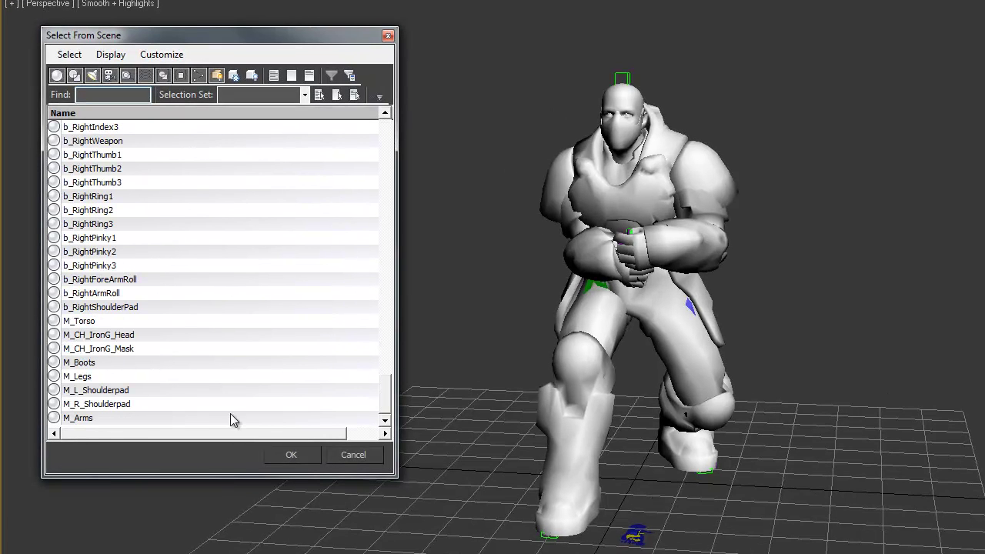
{"action": "left_click", "coordinate": [135, 416]}
{"action": "left_click", "coordinate": [125, 321], "text": "shift"}
{"action": "left_click", "coordinate": [286, 454]}
{"action": "right_click", "coordinate": [350, 209]}
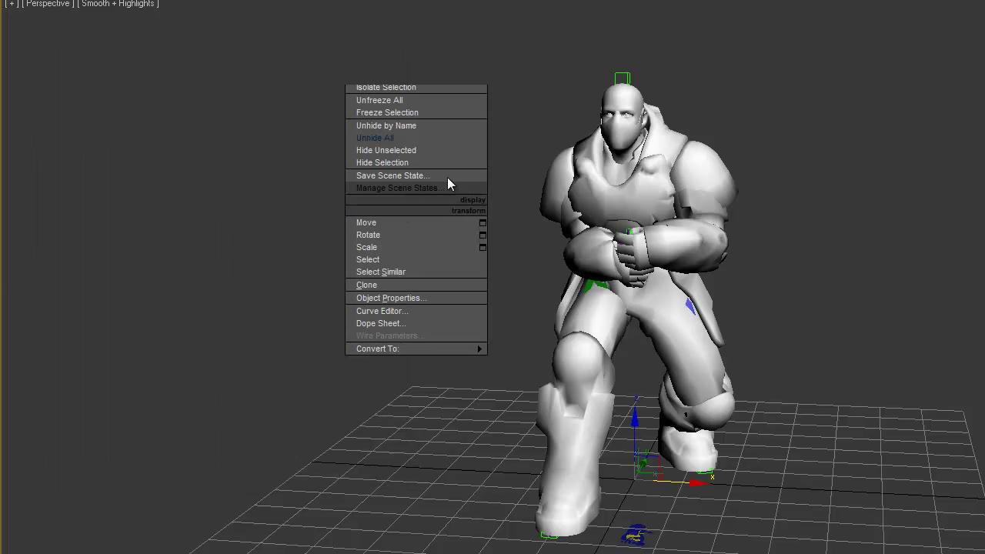
{"action": "left_click", "coordinate": [380, 162]}
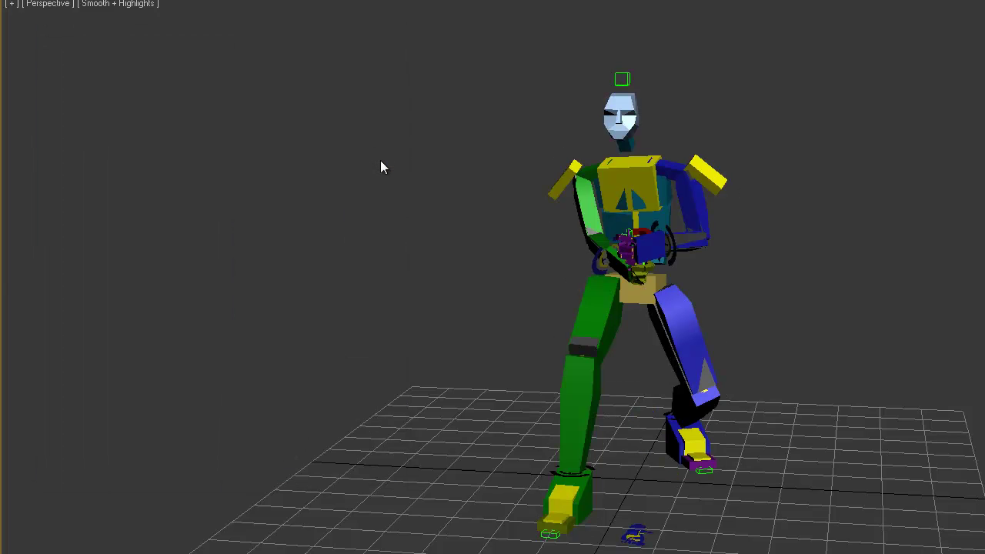
Step: Switch Display Children on and off again for the scene object list, and close the list
{"action": "key", "text": "h"}
{"action": "left_click", "coordinate": [110, 55]}
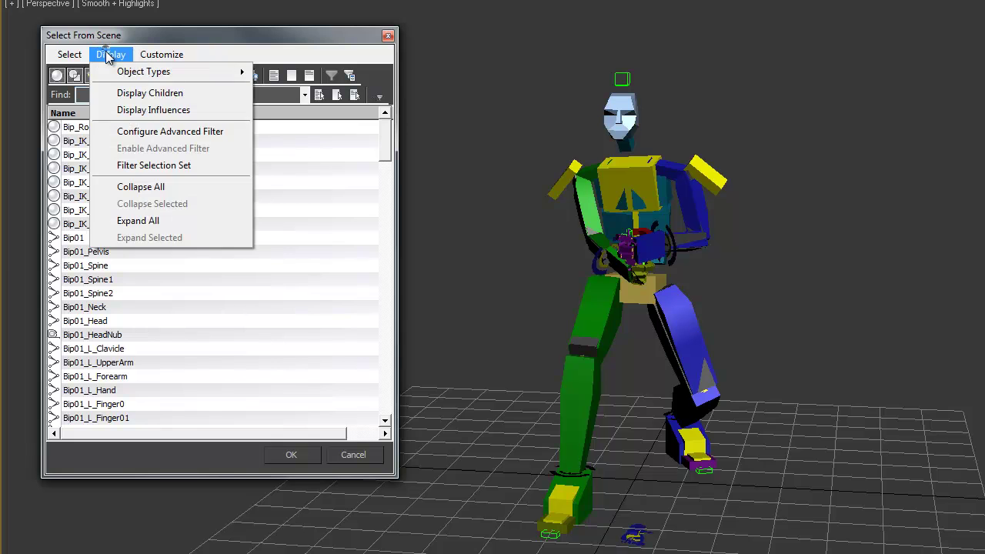
{"action": "left_click", "coordinate": [149, 93]}
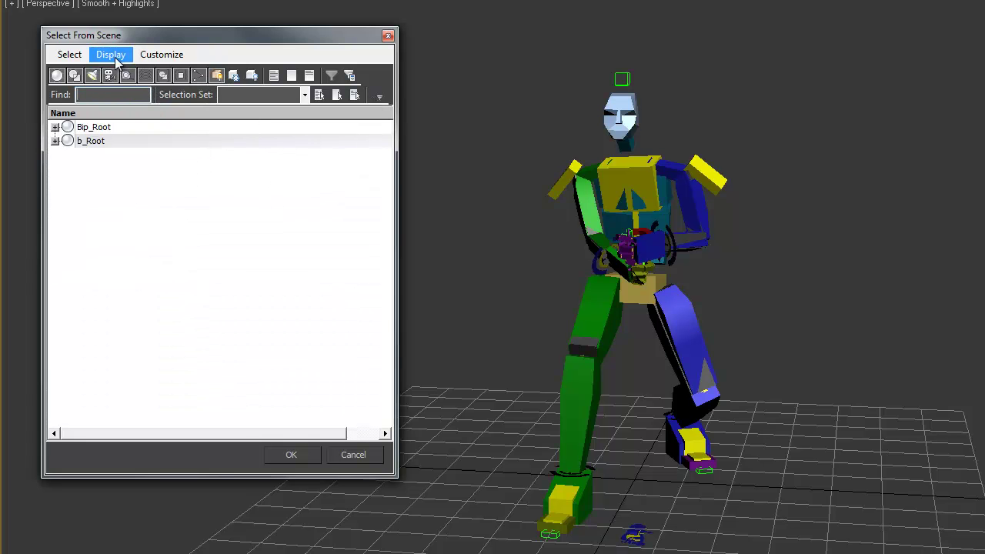
{"action": "left_click", "coordinate": [110, 54]}
{"action": "left_click", "coordinate": [151, 93]}
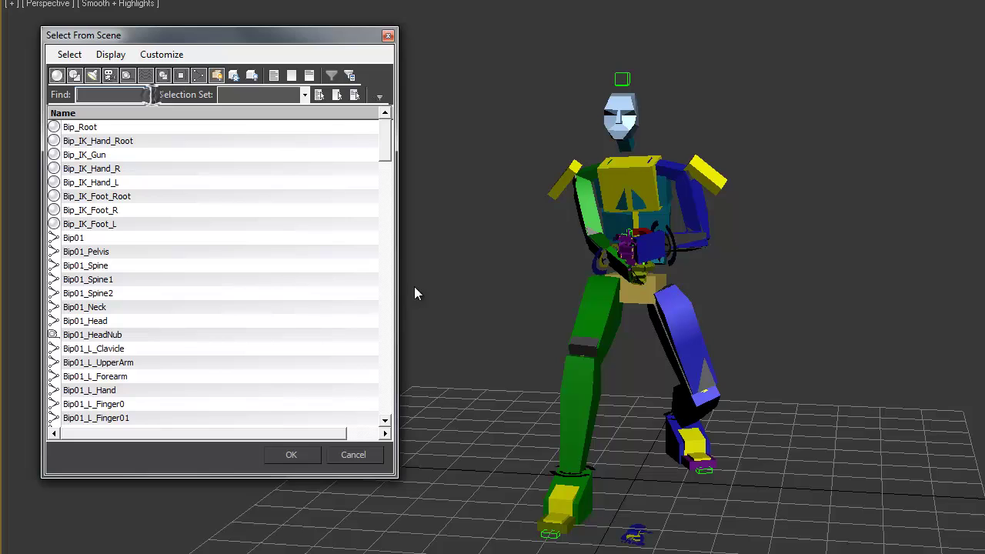
{"action": "left_click", "coordinate": [388, 36]}
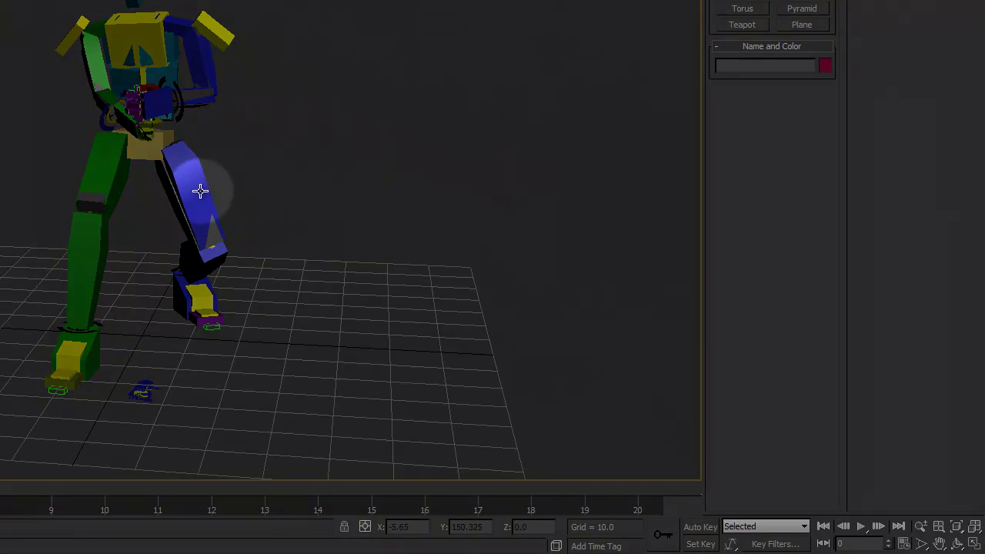
Step: Turn on Auto Key, and at frame 4 move Bip01_L_Hand up and outward beside the head, to about X 26.7, Z 71
{"action": "left_click", "coordinate": [691, 334]}
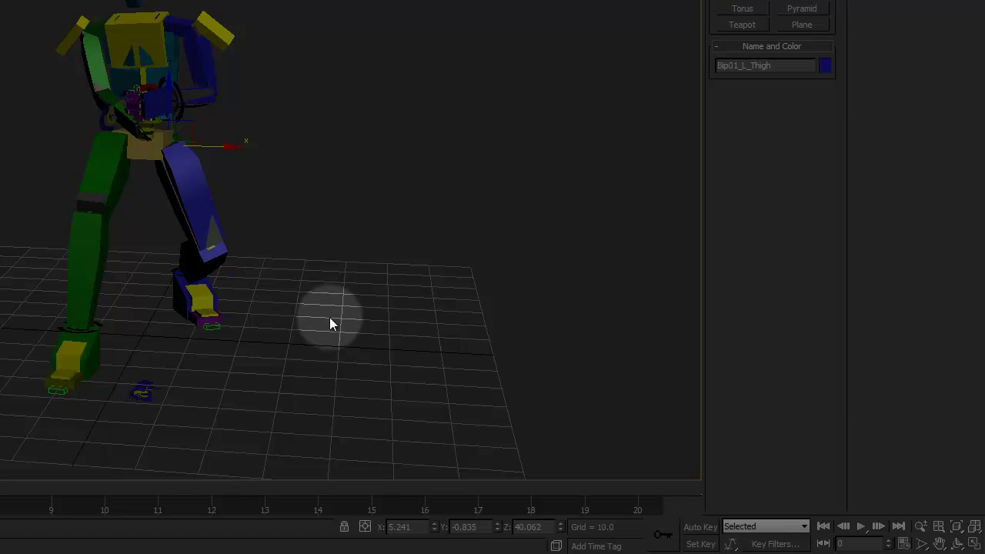
{"action": "left_click", "coordinate": [698, 528]}
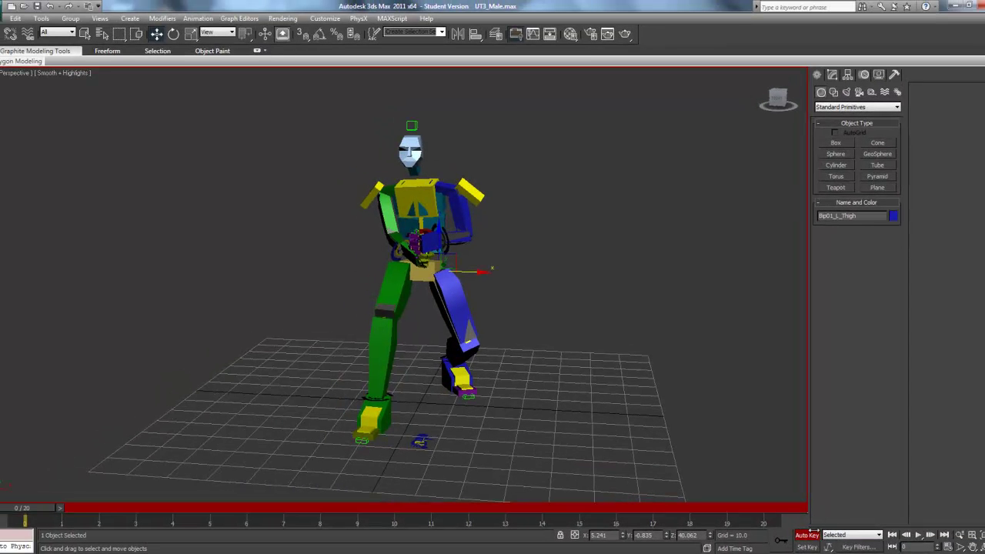
{"action": "mouse_move", "coordinate": [462, 293]}
{"action": "middle_mouse_down", "text": "alt"}
{"action": "mouse_move", "coordinate": [487, 302]}
{"action": "mouse_move", "coordinate": [413, 304]}
{"action": "mouse_move", "coordinate": [421, 280]}
{"action": "mouse_move", "coordinate": [442, 289]}
{"action": "mouse_move", "coordinate": [390, 296]}
{"action": "mouse_move", "coordinate": [456, 290]}
{"action": "middle_mouse_up", "text": "alt"}
{"action": "scroll", "coordinate": [442, 289], "scroll_direction": "up", "scroll_amount": 5}
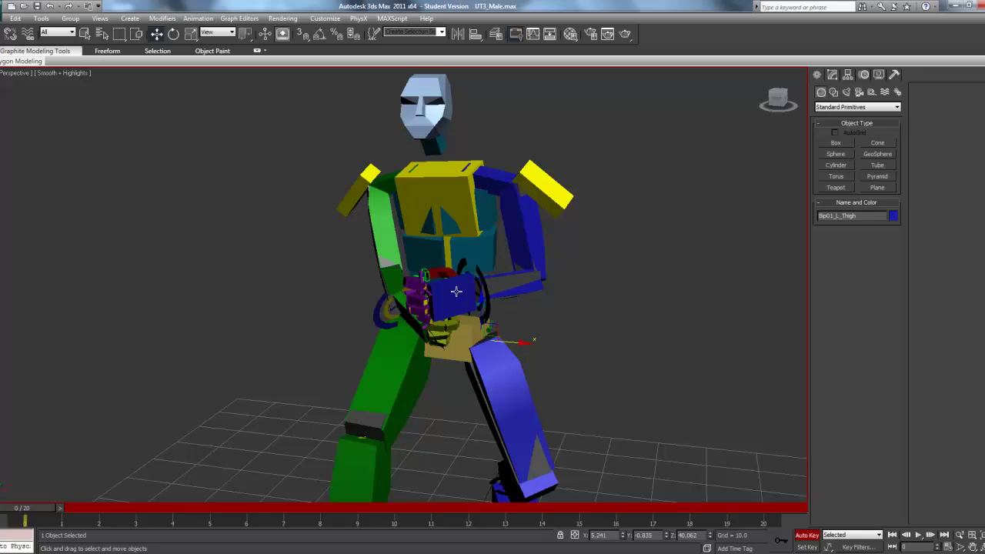
{"action": "left_click", "coordinate": [450, 281]}
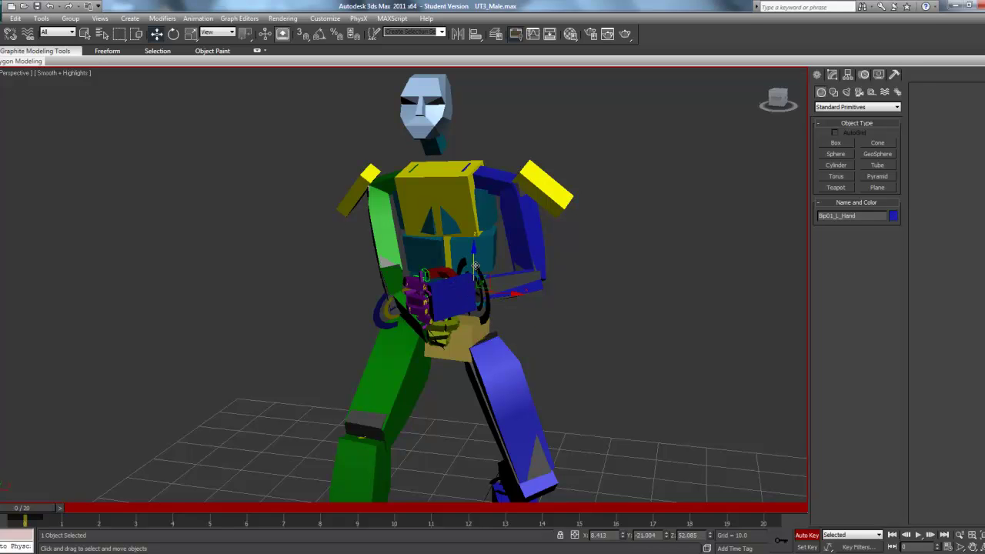
{"action": "left_click_drag", "start_coordinate": [46, 509], "coordinate": [192, 509]}
{"action": "left_click_drag", "start_coordinate": [473, 249], "coordinate": [671, 148]}
Step: Rotate Bip01_L_Hand at the wrist at frame 4 so the hand points upright
{"action": "middle_click_drag", "start_coordinate": [671, 149], "coordinate": [615, 266], "text": "alt"}
{"action": "scroll", "coordinate": [537, 288], "scroll_direction": "up", "scroll_amount": 5}
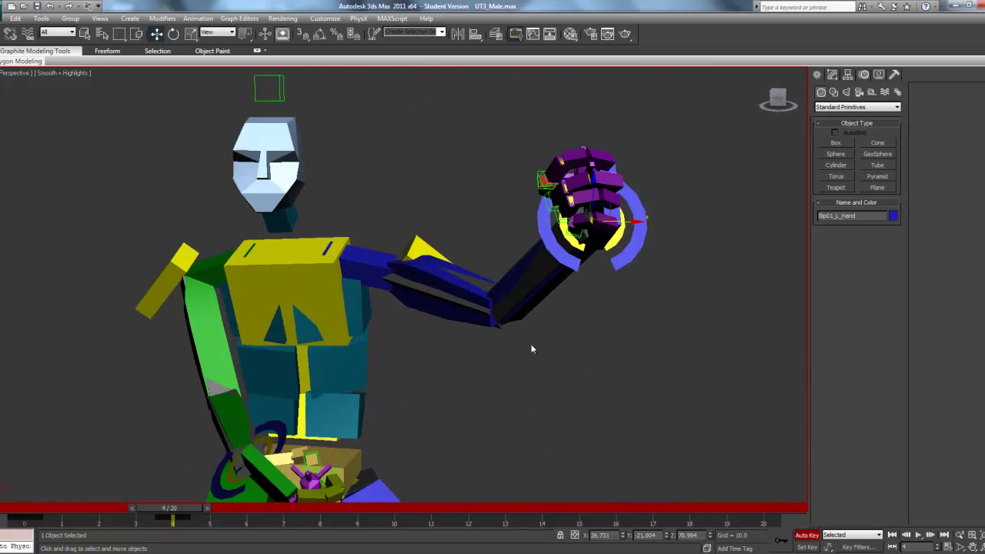
{"action": "left_click", "coordinate": [174, 34]}
{"action": "left_click_drag", "start_coordinate": [564, 192], "coordinate": [587, 159]}
{"action": "middle_click_drag", "start_coordinate": [587, 158], "coordinate": [303, 352], "text": "alt"}
{"action": "scroll", "coordinate": [561, 267], "scroll_direction": "down", "scroll_amount": 4}
{"action": "middle_click_drag", "start_coordinate": [248, 102], "coordinate": [520, 274], "text": "alt"}
{"action": "left_click_drag", "start_coordinate": [520, 273], "coordinate": [520, 154]}
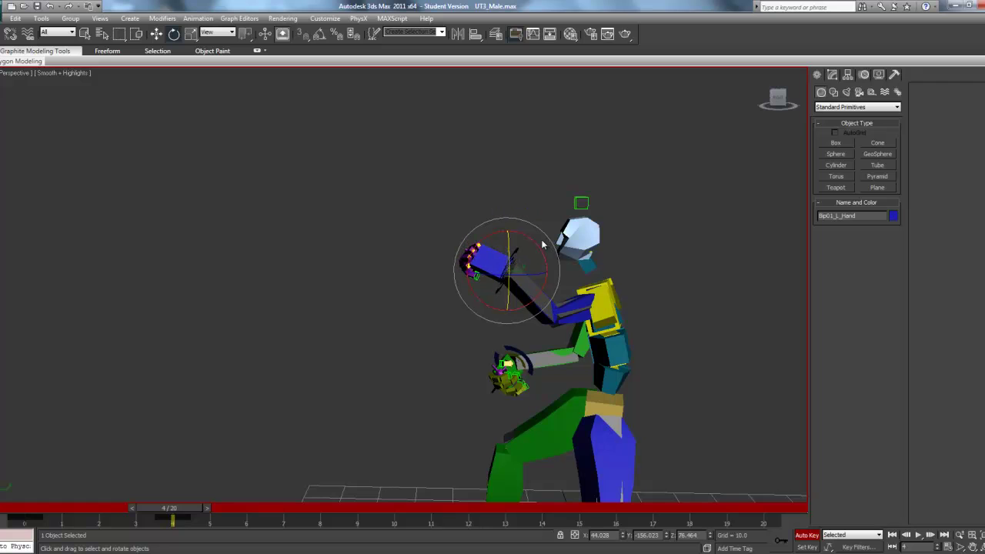
{"action": "left_click_drag", "start_coordinate": [533, 237], "coordinate": [566, 260]}
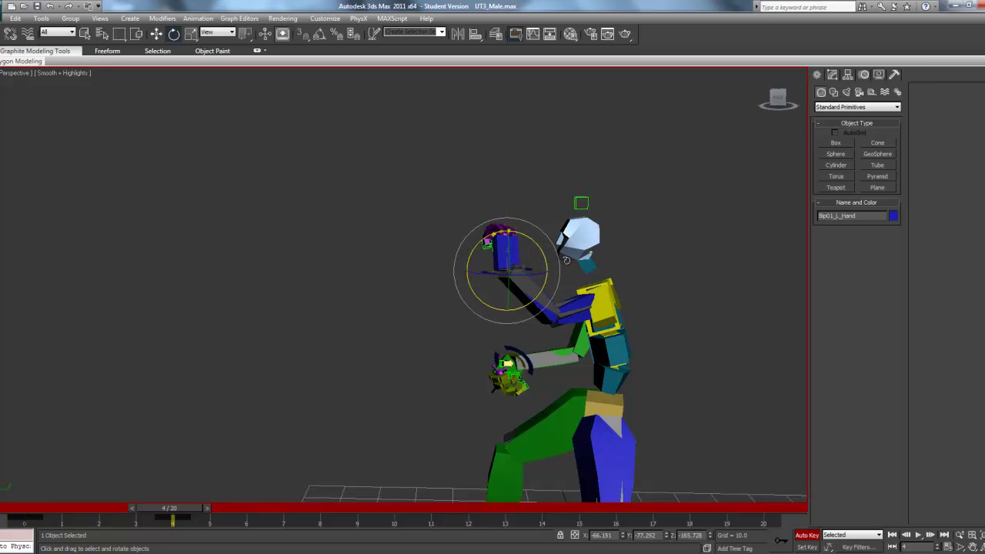
{"action": "left_click_drag", "start_coordinate": [501, 275], "coordinate": [530, 248]}
Step: Rotate the joints of the left little finger so that it extends straight up from the closed hand
{"action": "scroll", "coordinate": [530, 265], "scroll_direction": "up", "scroll_amount": 4}
{"action": "left_click", "coordinate": [516, 218]}
{"action": "left_click_drag", "start_coordinate": [569, 203], "coordinate": [604, 279]}
{"action": "key", "text": "Page_Down"}
{"action": "left_click_drag", "start_coordinate": [553, 168], "coordinate": [548, 242]}
{"action": "key", "text": "Page_Down"}
{"action": "middle_click_drag", "start_coordinate": [549, 242], "coordinate": [649, 250], "text": "alt"}
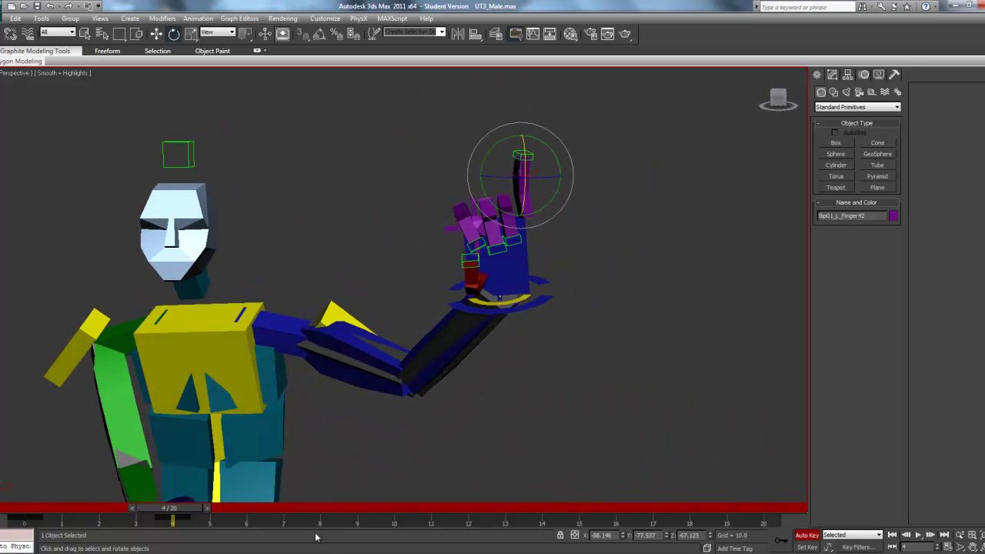
Step: Play back the left-hand gesture with the whole biped in view, and stop the playback
{"action": "mouse_move", "coordinate": [188, 515]}
{"action": "left_mouse_down"}
{"action": "mouse_move", "coordinate": [46, 520]}
{"action": "mouse_move", "coordinate": [171, 517]}
{"action": "left_mouse_up"}
{"action": "key", "text": "e"}
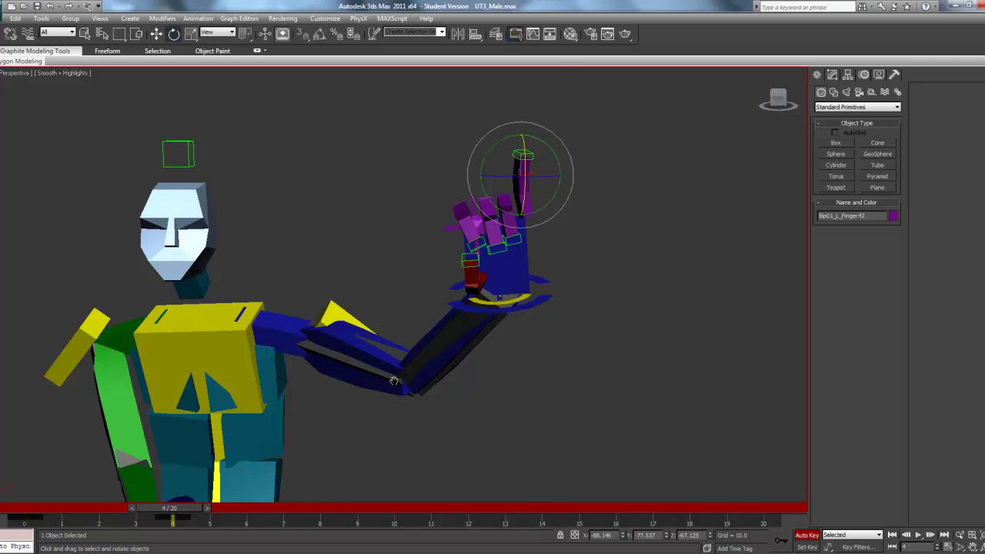
{"action": "scroll", "coordinate": [400, 336], "scroll_direction": "down", "scroll_amount": 5}
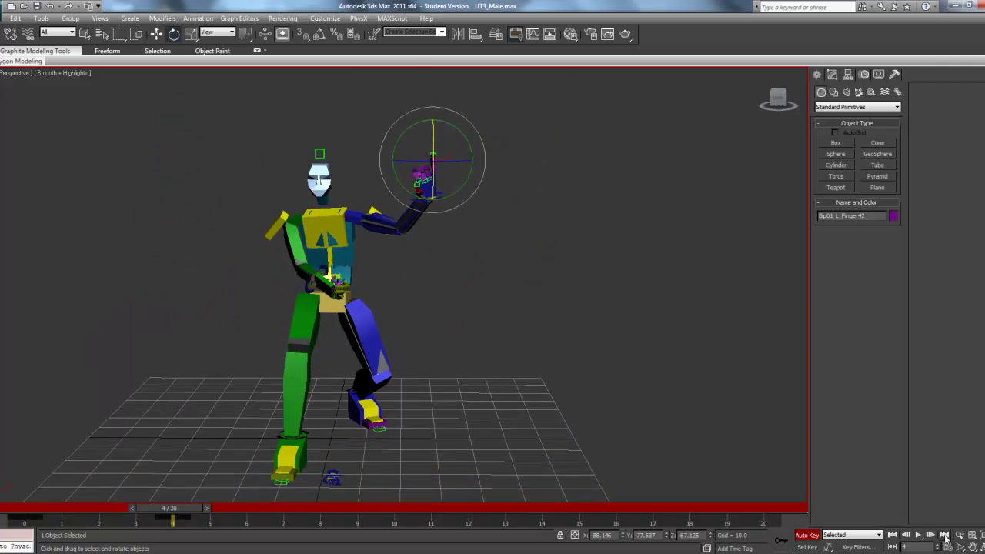
{"action": "left_click", "coordinate": [919, 536]}
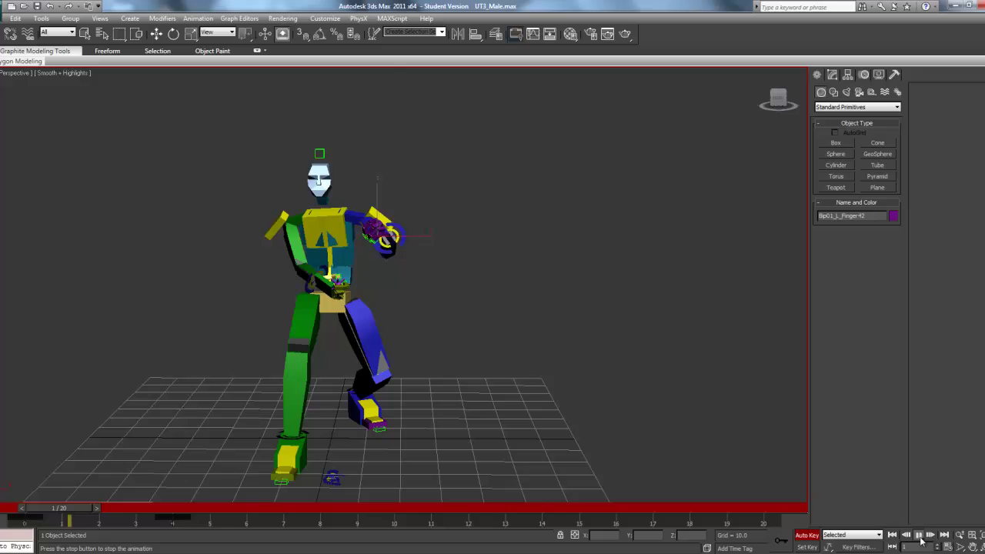
{"action": "left_click", "coordinate": [918, 535]}
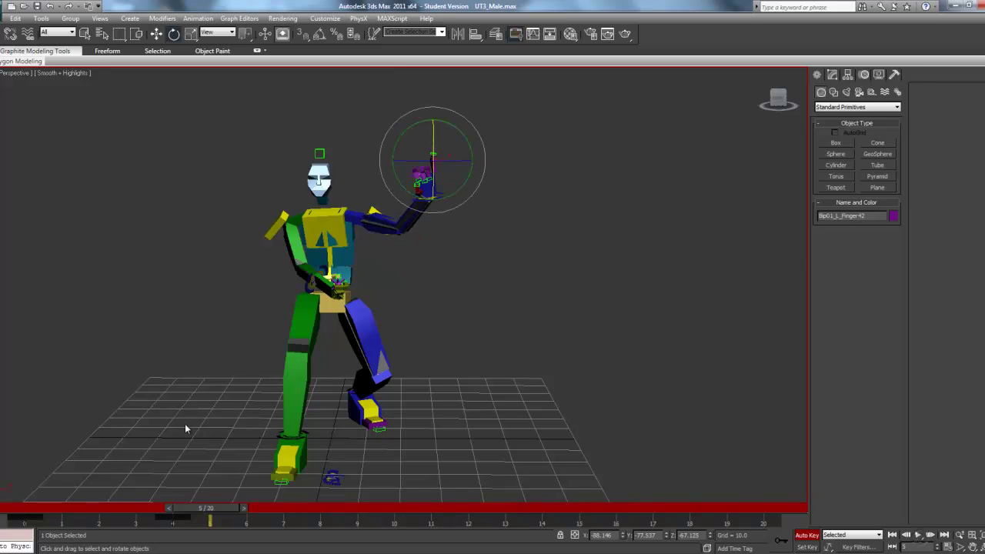
Step: Move the gesture keys from frame 4 to frame 10 and check the new timing by playing and scrubbing the animation
{"action": "left_click_drag", "start_coordinate": [177, 518], "coordinate": [411, 520]}
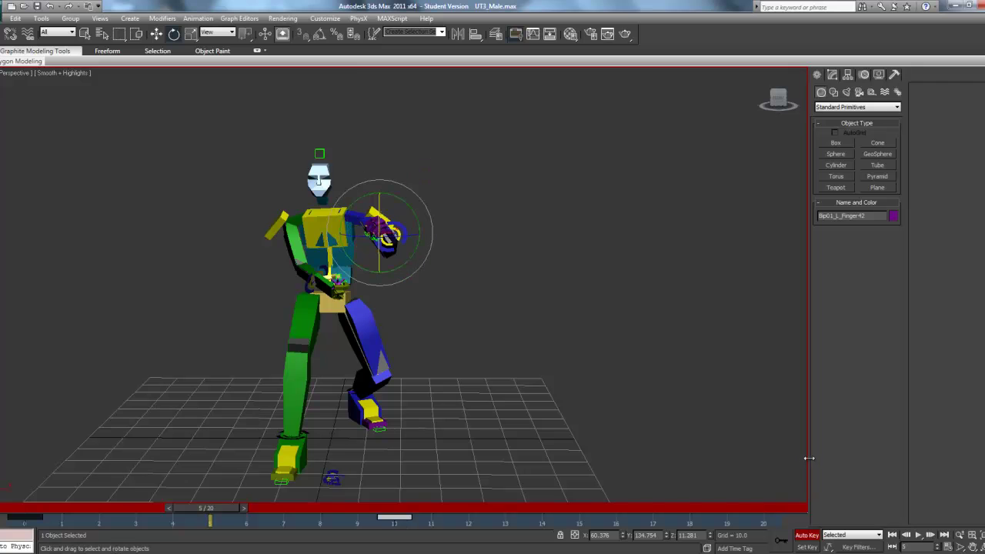
{"action": "left_click", "coordinate": [919, 536]}
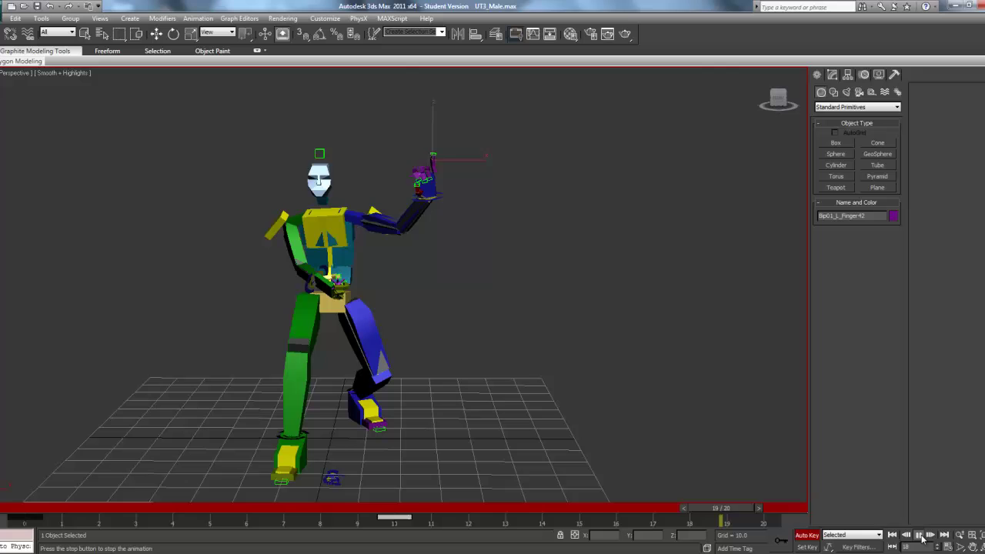
{"action": "left_click", "coordinate": [919, 536]}
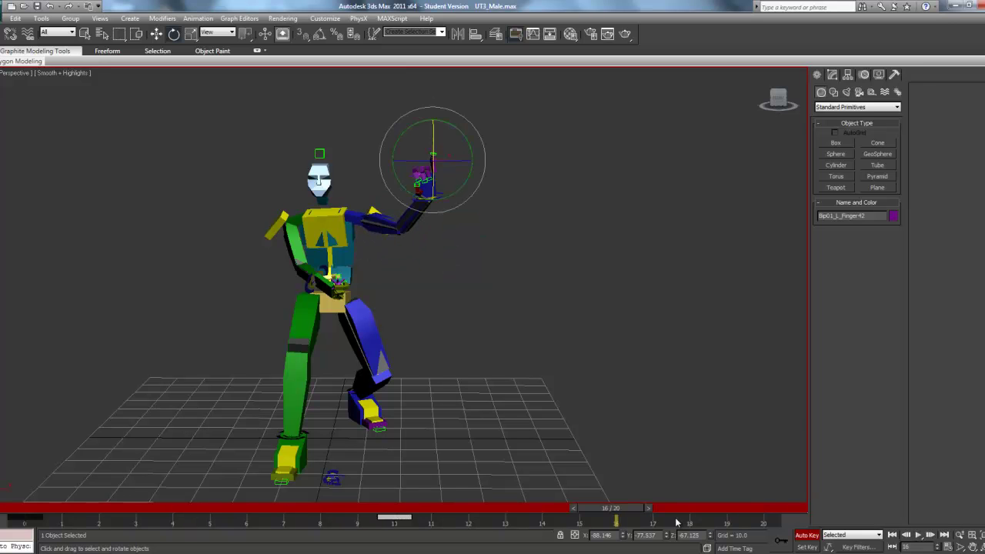
{"action": "left_click_drag", "start_coordinate": [625, 515], "coordinate": [257, 516]}
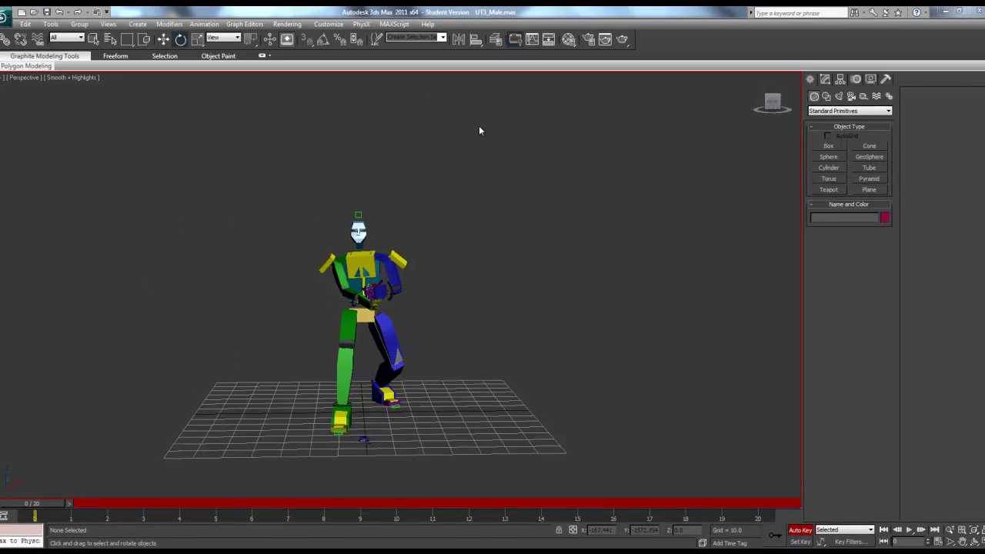
Step: Scrub through and play the full-body gesture animation, and return to frame 0
{"action": "left_click_drag", "start_coordinate": [61, 511], "coordinate": [798, 525]}
{"action": "left_click", "coordinate": [920, 537]}
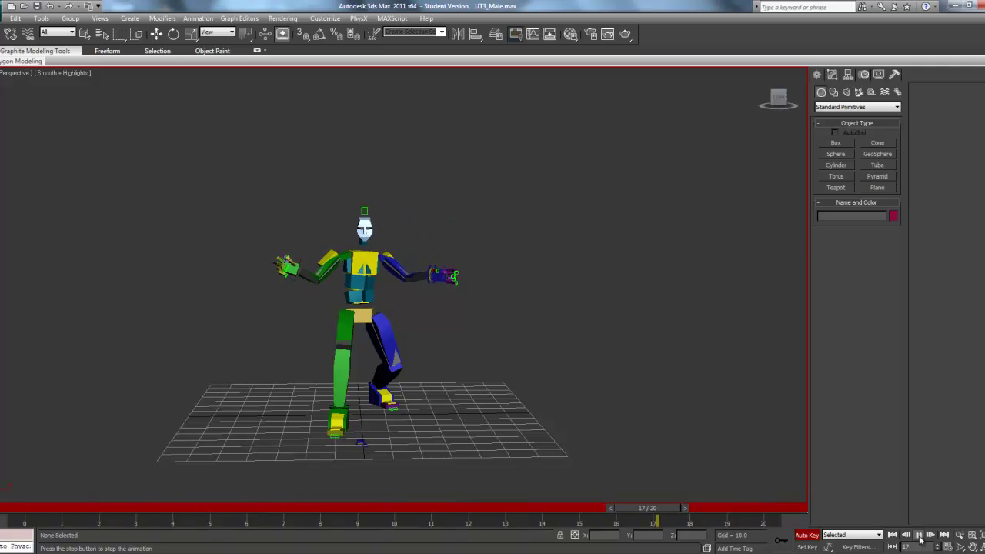
{"action": "left_click", "coordinate": [919, 536]}
{"action": "left_click_drag", "start_coordinate": [163, 511], "coordinate": [29, 508]}
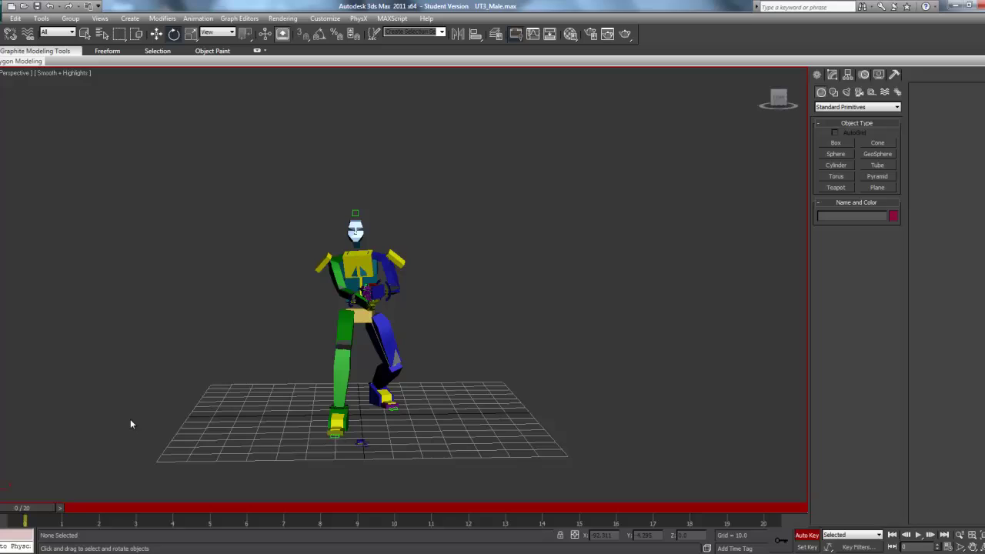
Step: Show the motion parameters of Bip01_R_Thigh and examine the Keyframing Tools and Copy/Paste options
{"action": "left_click", "coordinate": [347, 319]}
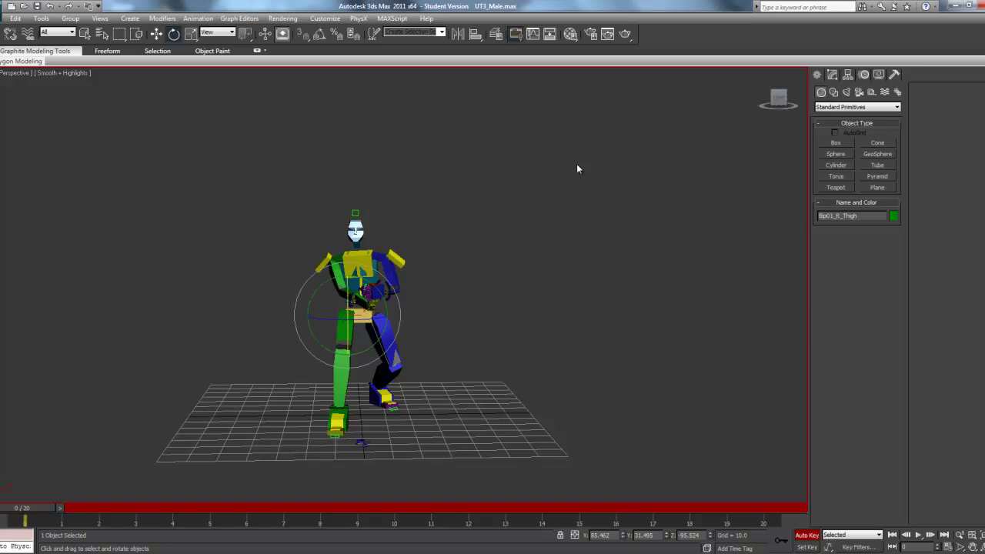
{"action": "left_click", "coordinate": [866, 74]}
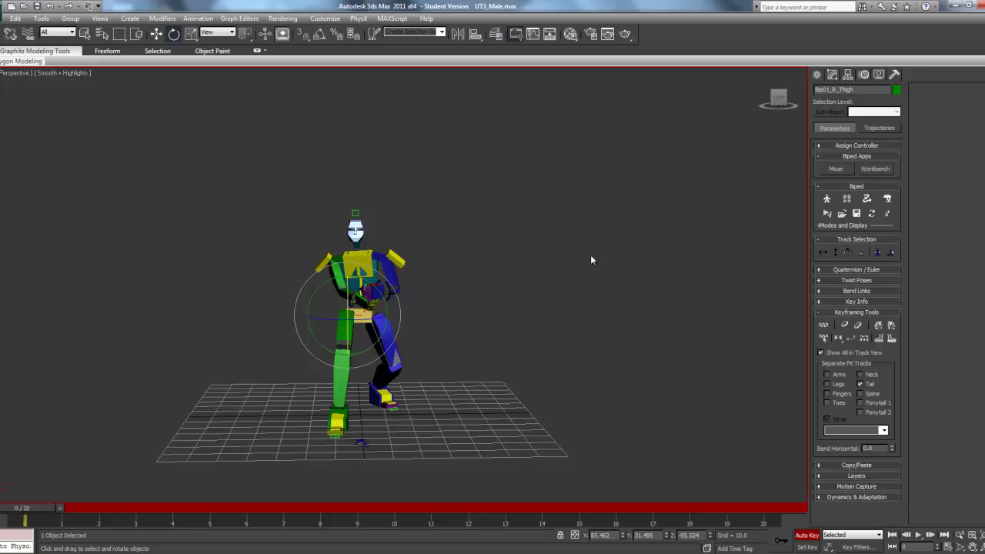
{"action": "left_click", "coordinate": [820, 313]}
{"action": "left_click", "coordinate": [820, 313]}
{"action": "left_click", "coordinate": [820, 466]}
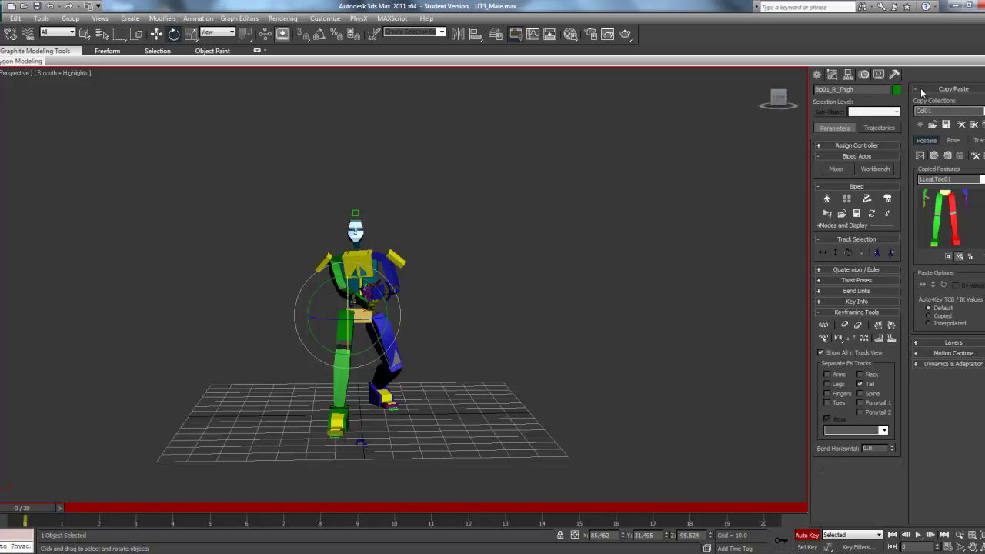
{"action": "left_click", "coordinate": [921, 91]}
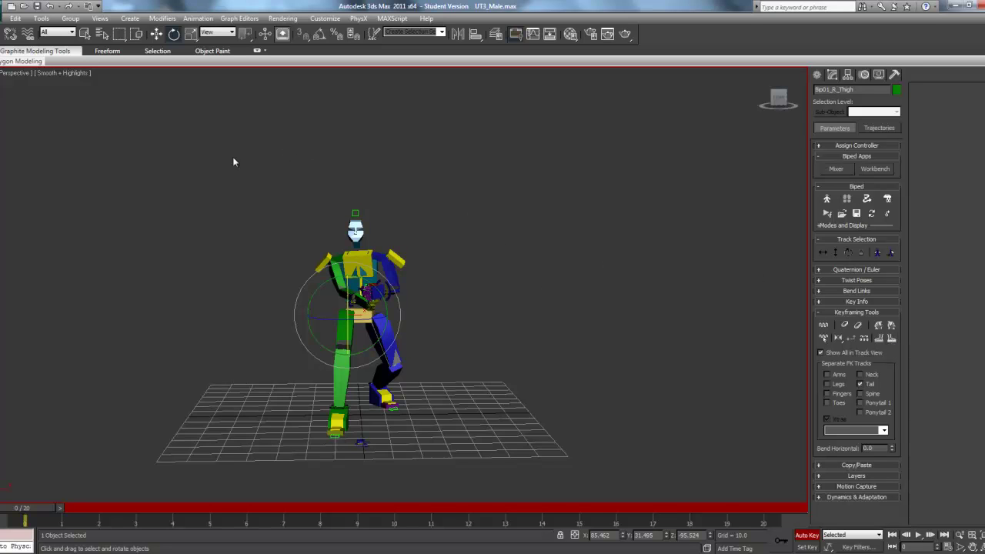
Step: Display the viewport in Wireframe and select the biped's root object Bip01 inside the pelvis
{"action": "left_click", "coordinate": [61, 73]}
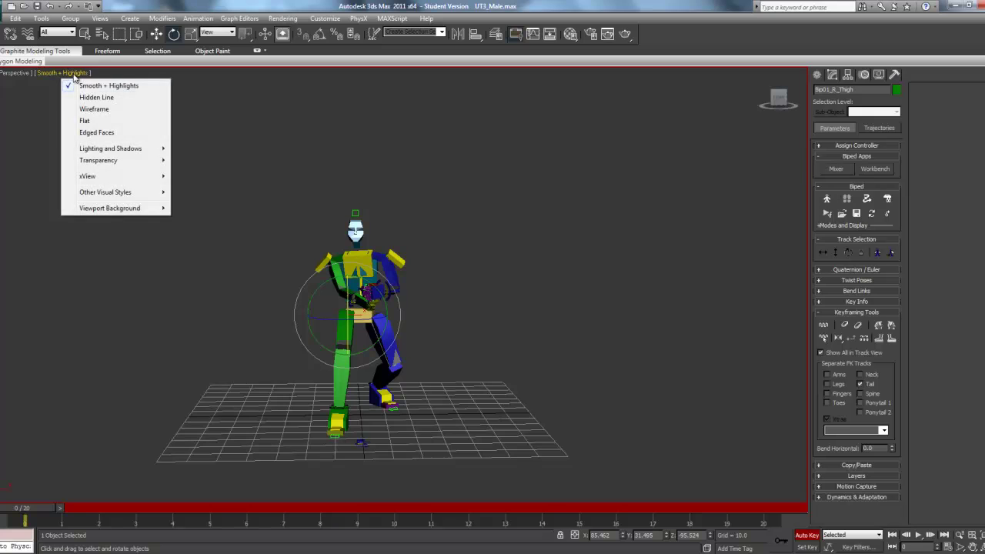
{"action": "left_click", "coordinate": [100, 104]}
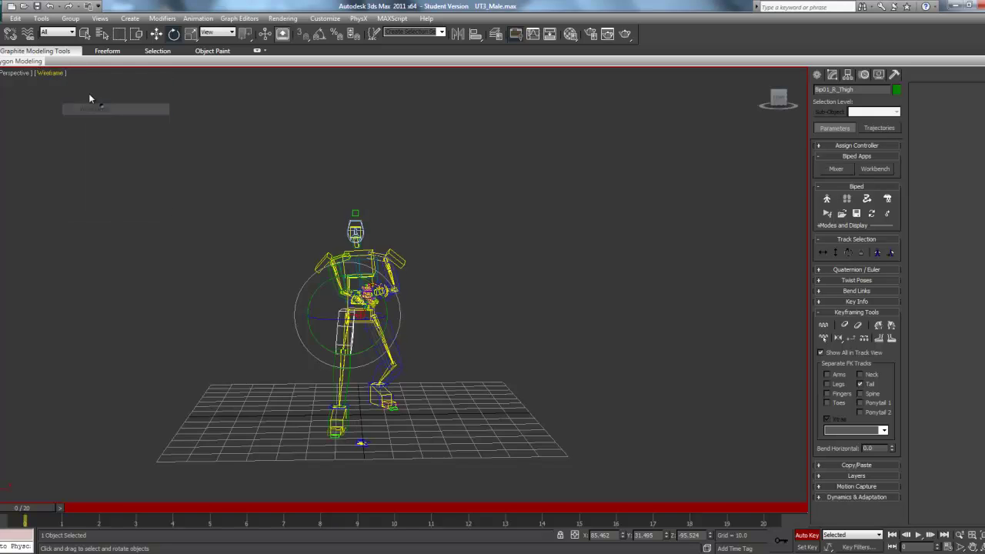
{"action": "left_click", "coordinate": [177, 334]}
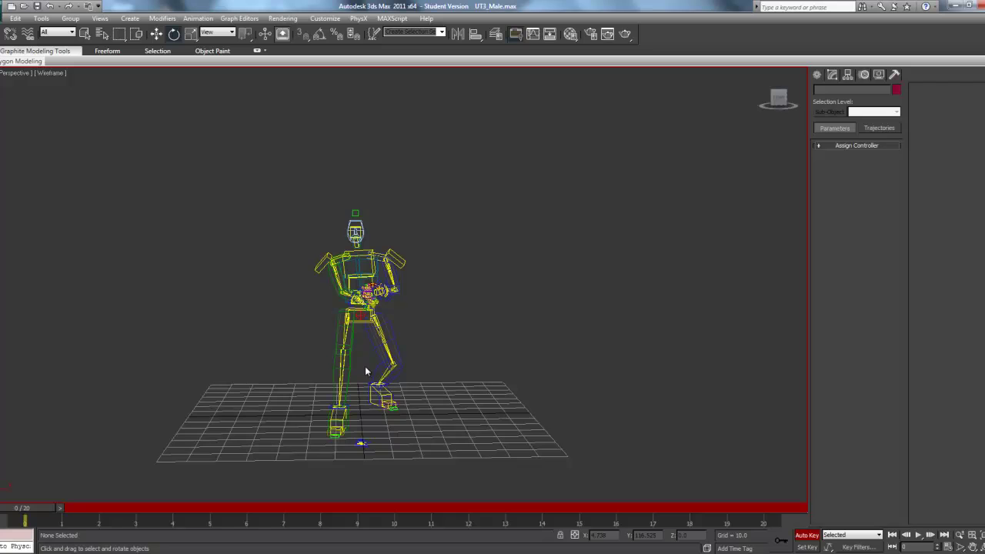
{"action": "left_click", "coordinate": [364, 342]}
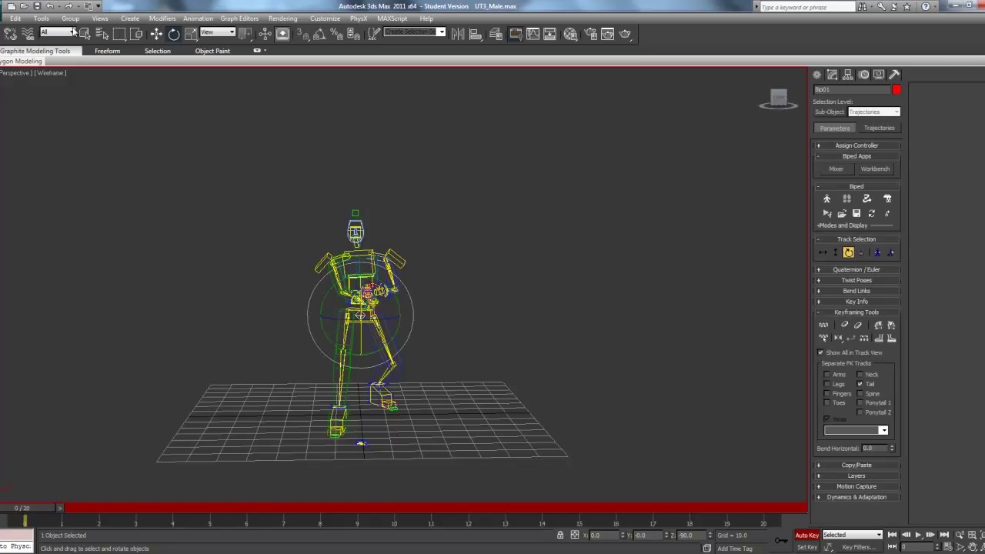
Step: Try to lower Bip01 at frame 0 to about Z 14, and undo the move
{"action": "left_click", "coordinate": [158, 36]}
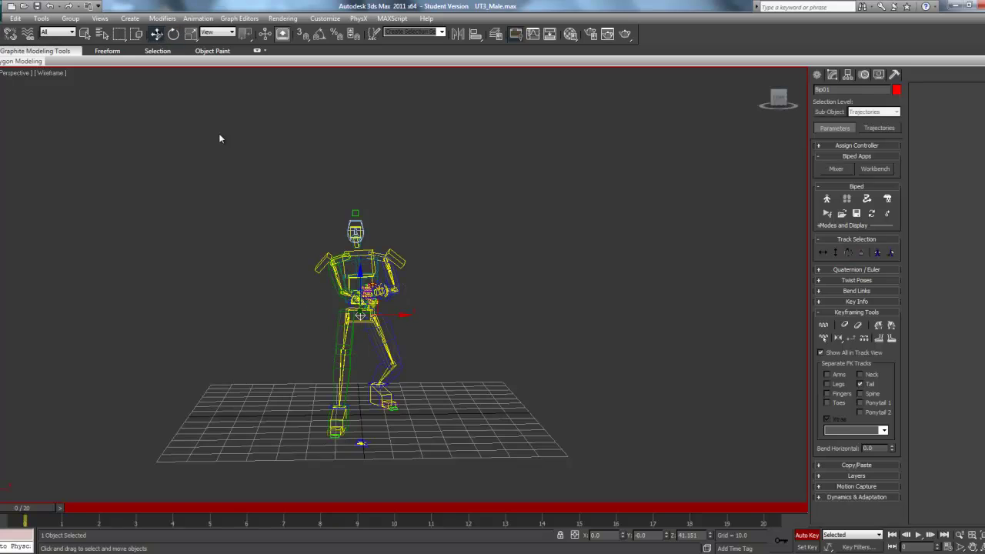
{"action": "left_click_drag", "start_coordinate": [360, 304], "coordinate": [495, 551]}
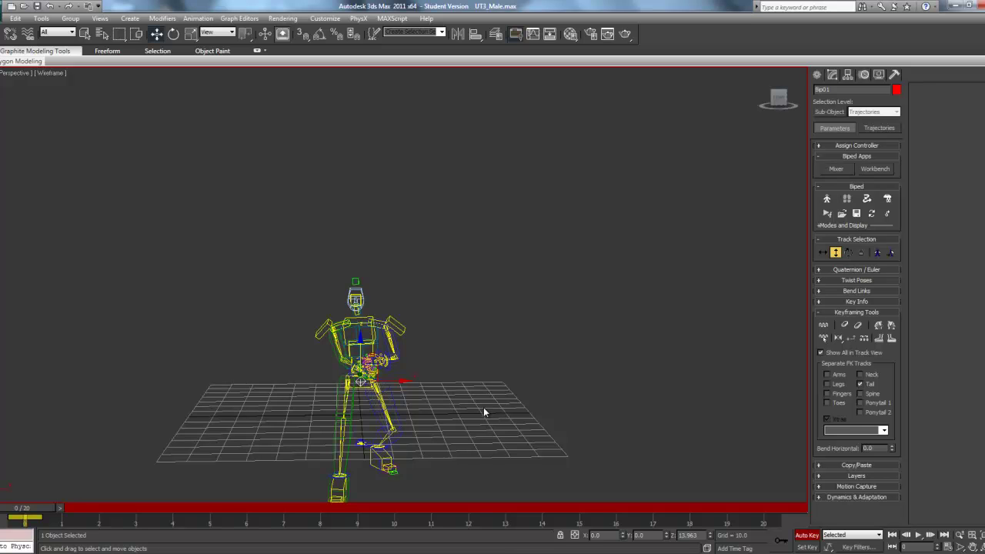
{"action": "key", "text": "ctrl+z"}
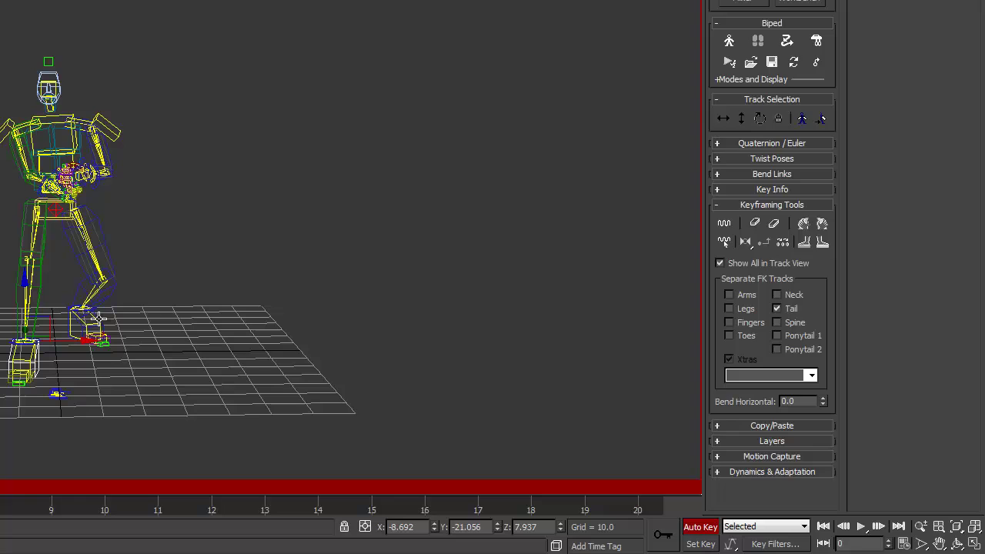
Step: Select both feet of the biped and anchor its right and left legs in place
{"action": "left_click", "coordinate": [106, 326]}
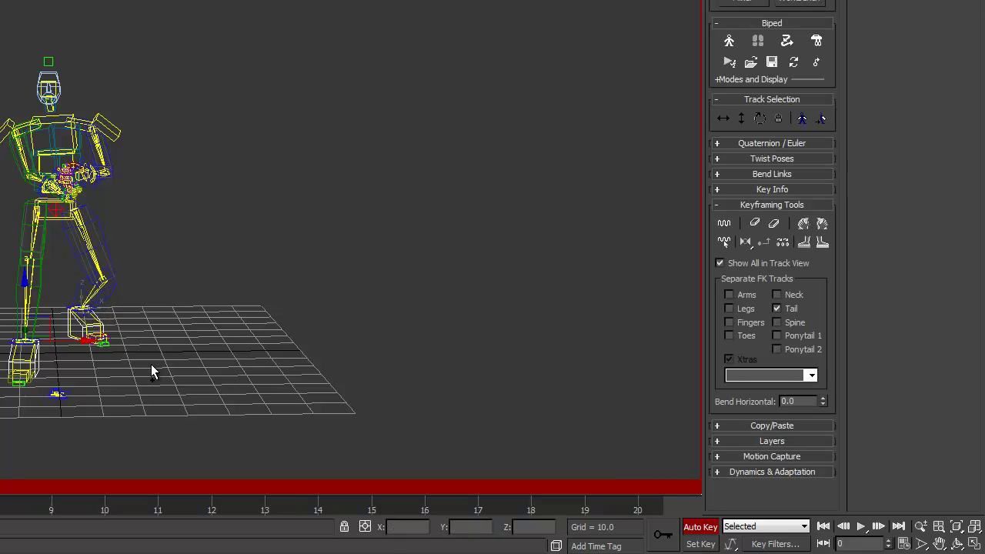
{"action": "left_click", "coordinate": [803, 241]}
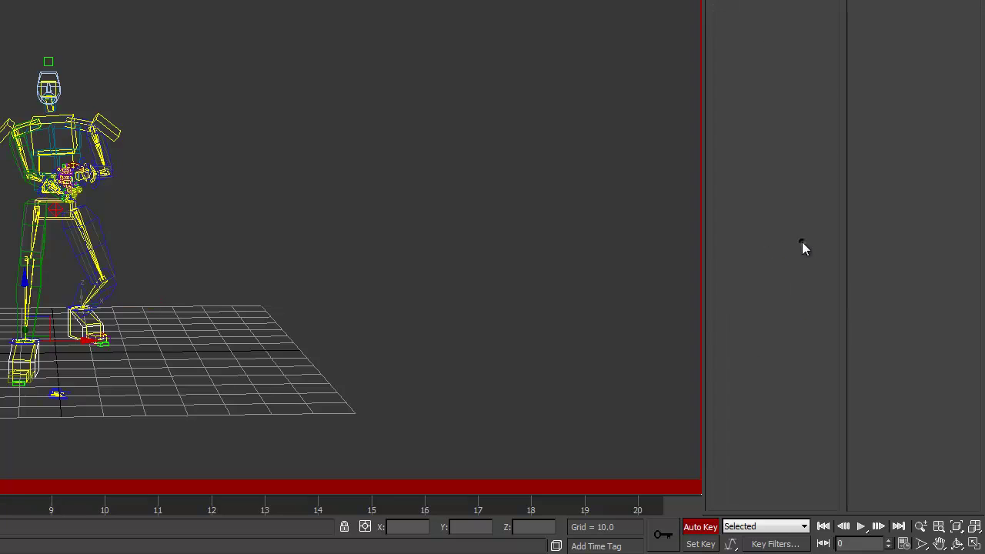
{"action": "left_click", "coordinate": [823, 242]}
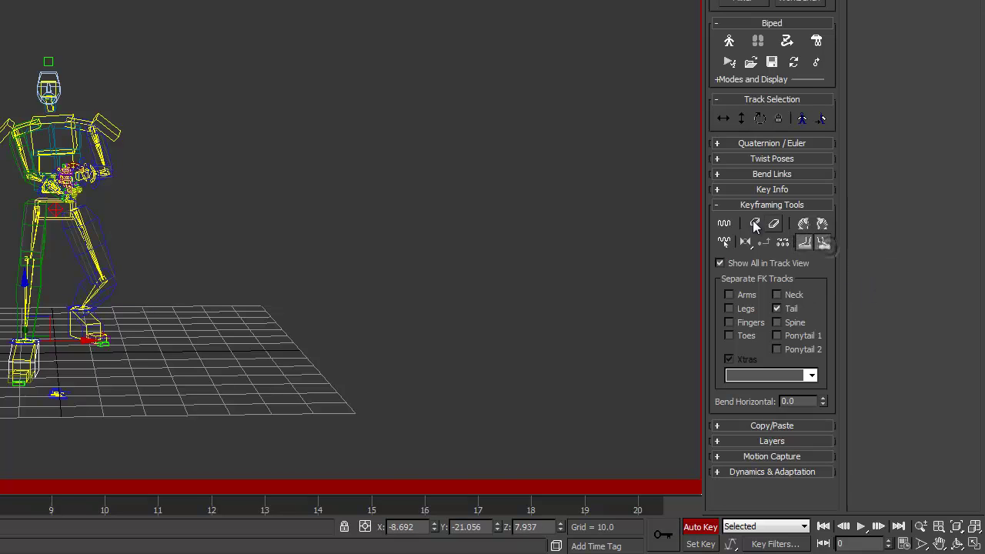
Step: Select Bip01 and, at frame 6, lower it to about Z 39 so the knees bend over the anchored feet
{"action": "left_click", "coordinate": [54, 208]}
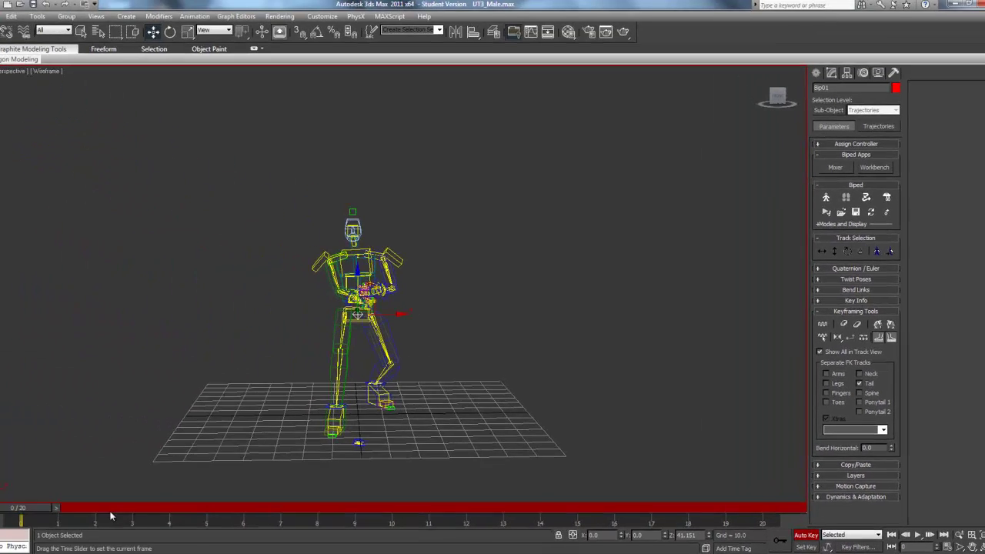
{"action": "left_click_drag", "start_coordinate": [31, 508], "coordinate": [240, 508]}
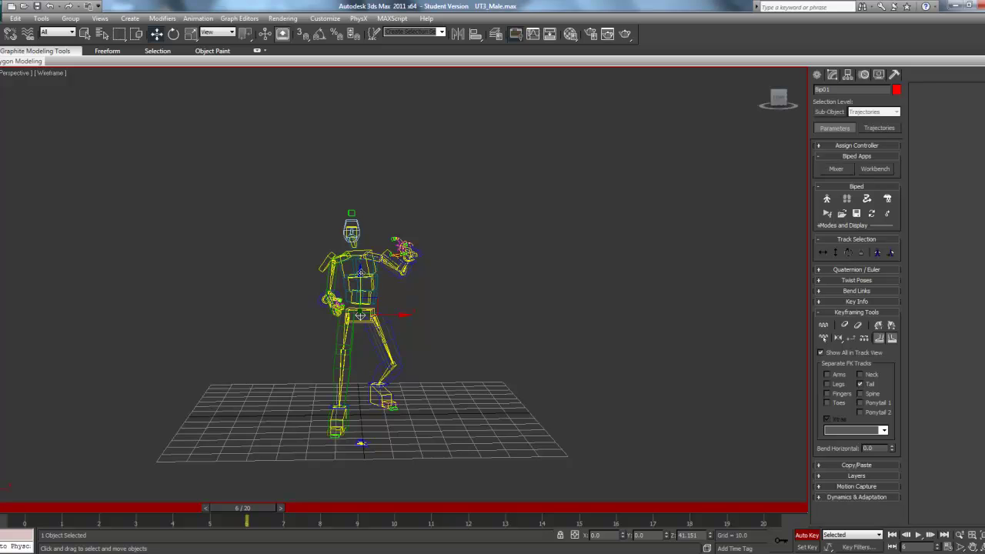
{"action": "left_click_drag", "start_coordinate": [366, 281], "coordinate": [366, 301]}
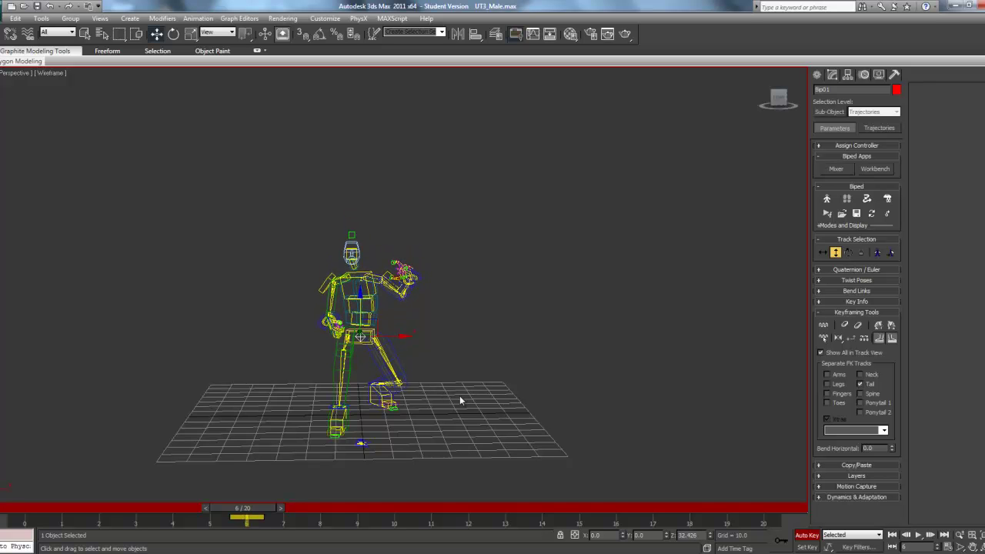
{"action": "middle_click_drag", "start_coordinate": [497, 320], "coordinate": [397, 323], "text": "alt"}
{"action": "mouse_move", "coordinate": [361, 293]}
{"action": "left_mouse_down"}
{"action": "mouse_move", "coordinate": [362, 271]}
{"action": "mouse_move", "coordinate": [365, 310]}
{"action": "mouse_move", "coordinate": [368, 279]}
{"action": "left_mouse_up"}
Step: Raise Bip01 slightly at frame 0 to key the starting height of the body
{"action": "left_click_drag", "start_coordinate": [249, 516], "coordinate": [15, 515]}
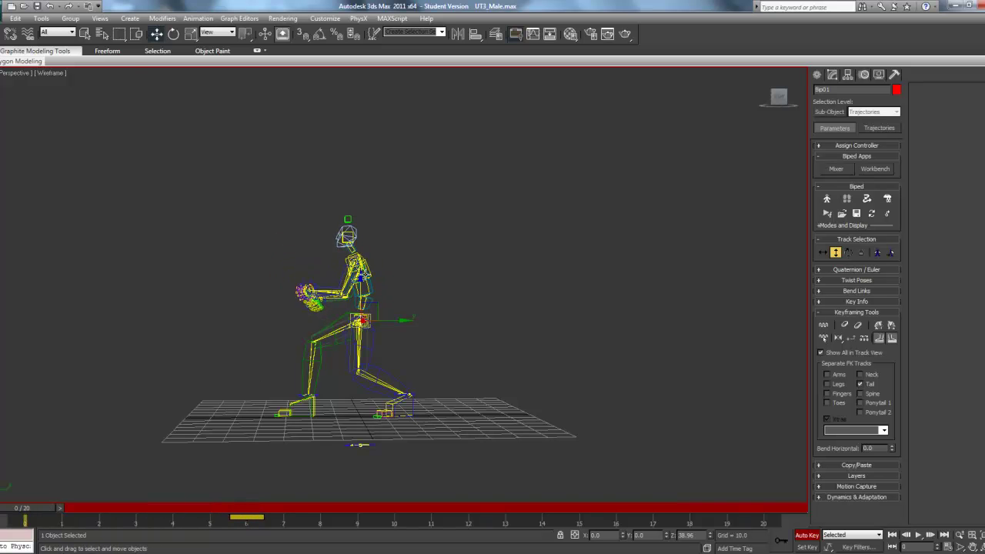
{"action": "left_click_drag", "start_coordinate": [359, 276], "coordinate": [359, 267]}
{"action": "middle_click_drag", "start_coordinate": [355, 363], "coordinate": [431, 366], "text": "alt"}
Step: Raise Bip01 at frame 15 to about Z 43.6, and keep it selected
{"action": "left_click_drag", "start_coordinate": [23, 509], "coordinate": [576, 514]}
{"action": "key", "text": "w"}
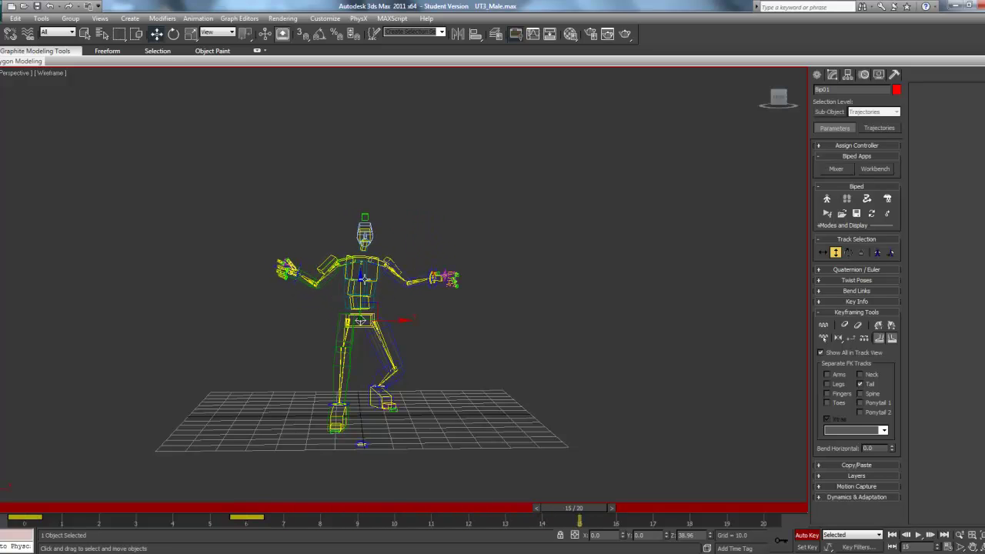
{"action": "left_click_drag", "start_coordinate": [360, 320], "coordinate": [360, 308]}
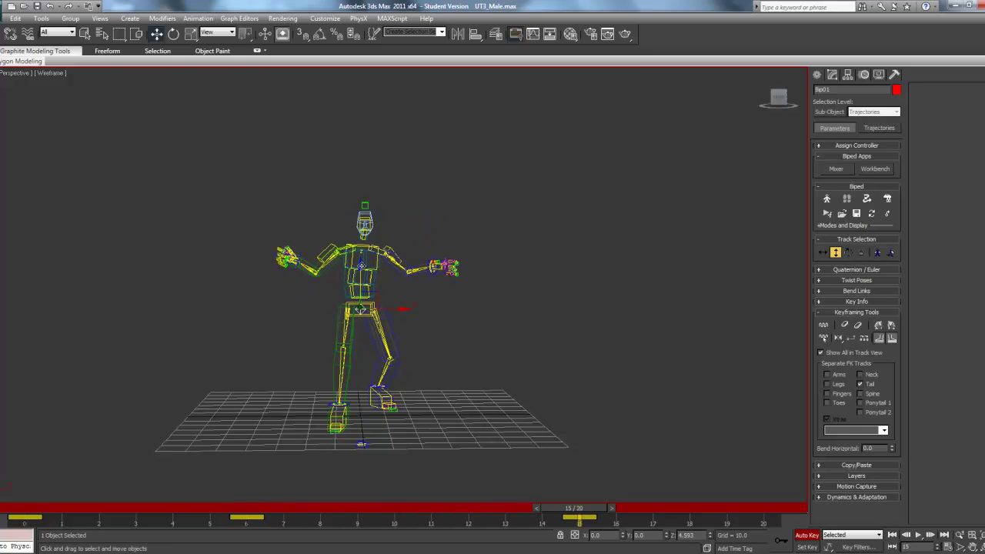
{"action": "left_click", "coordinate": [408, 312]}
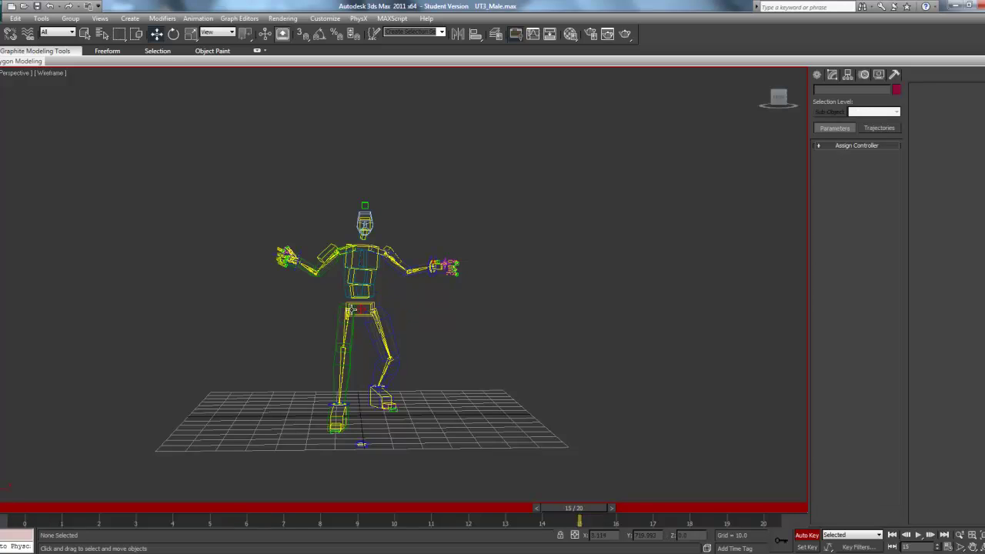
{"action": "left_click", "coordinate": [359, 308]}
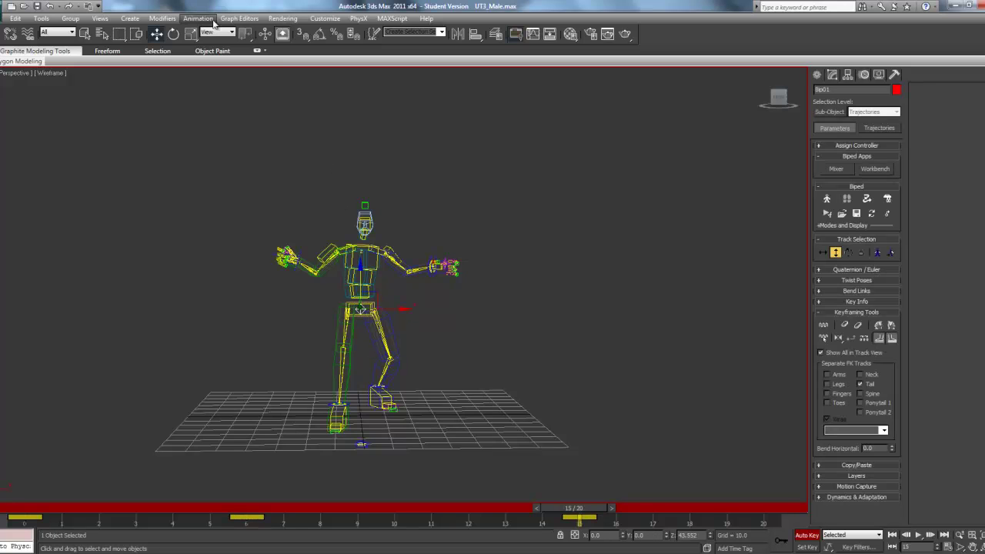
Step: Rotate Bip01 at frame 15 so the body leans toward its left side, and rotate it the opposite way at frame 0
{"action": "left_click", "coordinate": [175, 35]}
{"action": "mouse_move", "coordinate": [390, 295]}
{"action": "left_mouse_down"}
{"action": "mouse_move", "coordinate": [368, 277]}
{"action": "mouse_move", "coordinate": [375, 271]}
{"action": "mouse_move", "coordinate": [385, 285]}
{"action": "mouse_move", "coordinate": [387, 309]}
{"action": "left_mouse_up"}
{"action": "left_click_drag", "start_coordinate": [843, 482], "coordinate": [53, 479]}
{"action": "left_click_drag", "start_coordinate": [599, 179], "coordinate": [586, 160]}
Step: Rotate Bip01 at frame 6 toward the body's right side, and return to frame 15
{"action": "left_click_drag", "start_coordinate": [63, 491], "coordinate": [411, 490]}
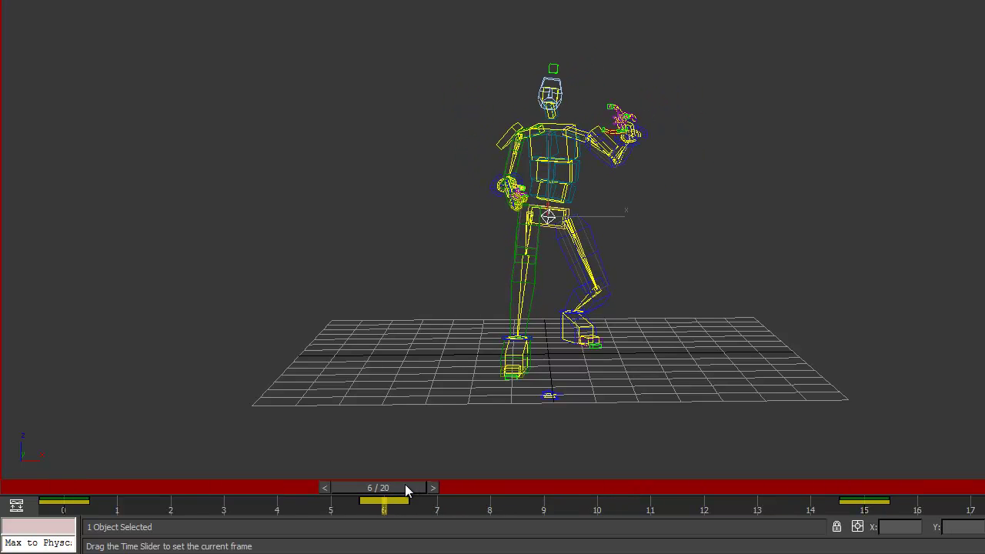
{"action": "key", "text": "e"}
{"action": "left_click_drag", "start_coordinate": [608, 174], "coordinate": [570, 165]}
{"action": "left_click_drag", "start_coordinate": [394, 487], "coordinate": [882, 541]}
{"action": "key", "text": "e"}
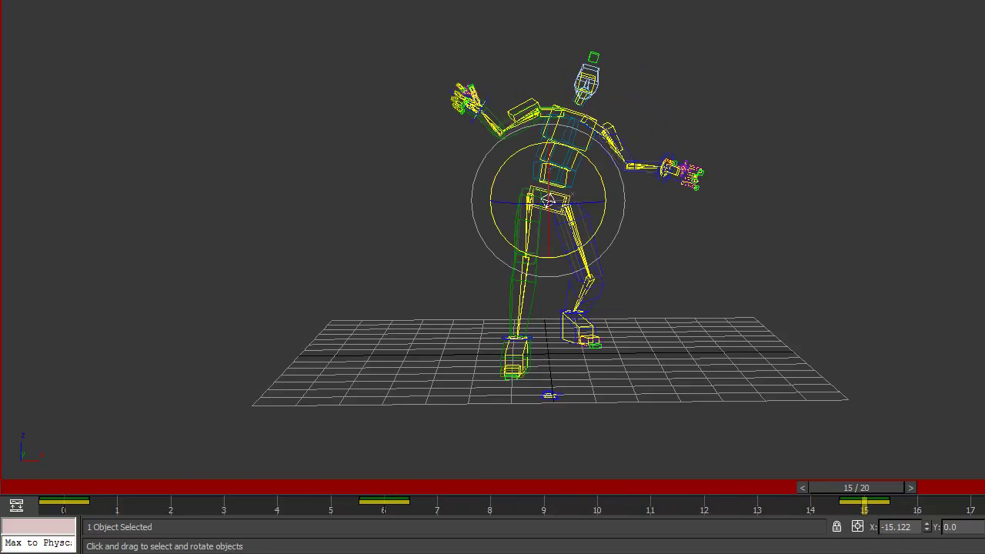
Step: Shade the viewport with Smooth + Highlights, play back the animation, and return to frame 0 with nothing selected
{"action": "left_click", "coordinate": [109, 0]}
{"action": "left_click", "coordinate": [121, 0]}
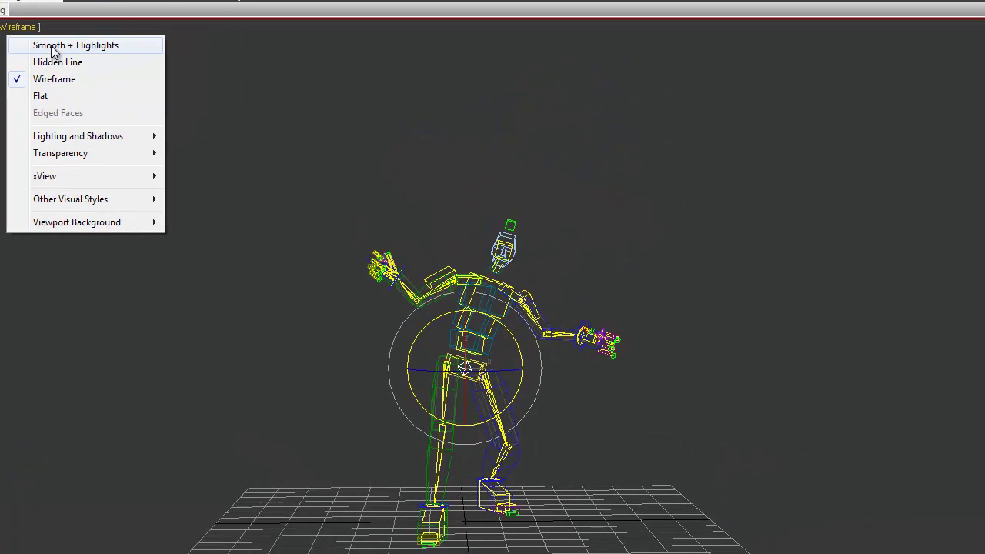
{"action": "key", "text": "slash"}
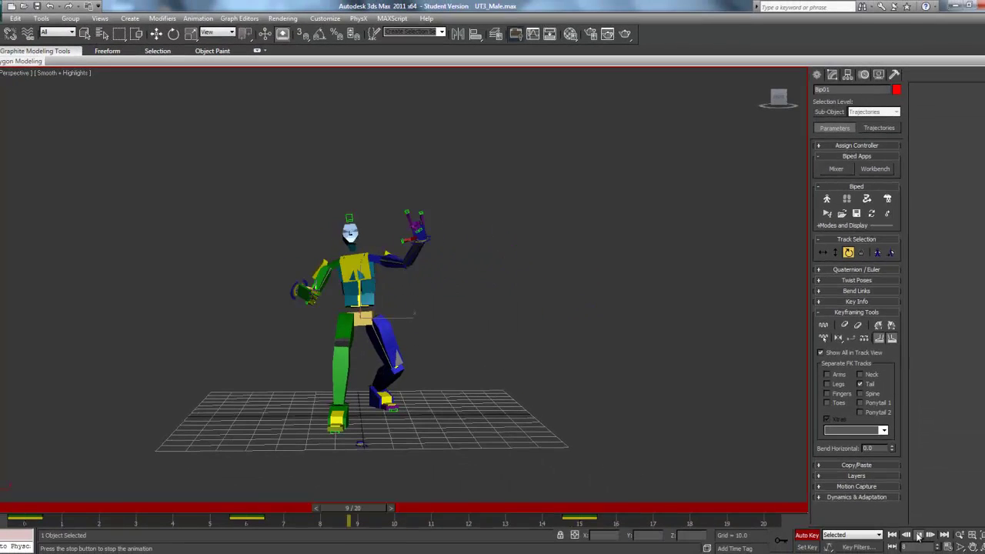
{"action": "left_click", "coordinate": [917, 536]}
{"action": "left_click_drag", "start_coordinate": [581, 515], "coordinate": [22, 509]}
{"action": "key", "text": "e"}
{"action": "left_click", "coordinate": [514, 288]}
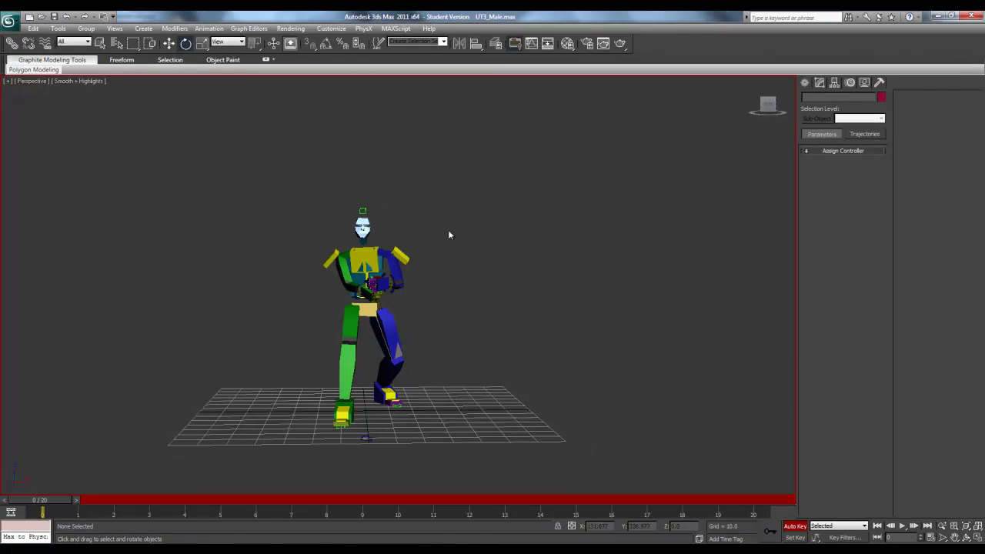
Step: Unhide all objects and select the skeleton bones from b_Root through b_RightShoulderPad by name
{"action": "right_click", "coordinate": [477, 267]}
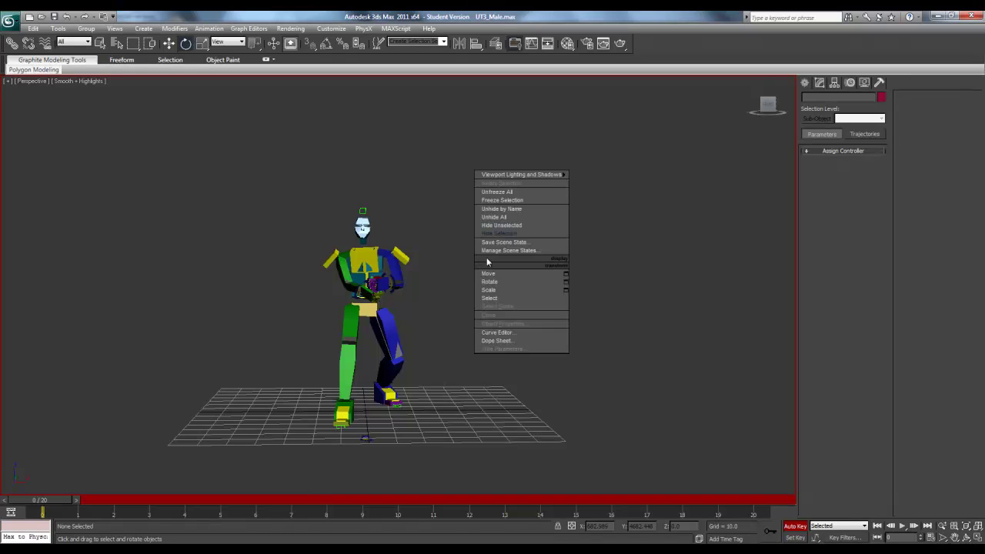
{"action": "left_click", "coordinate": [510, 223]}
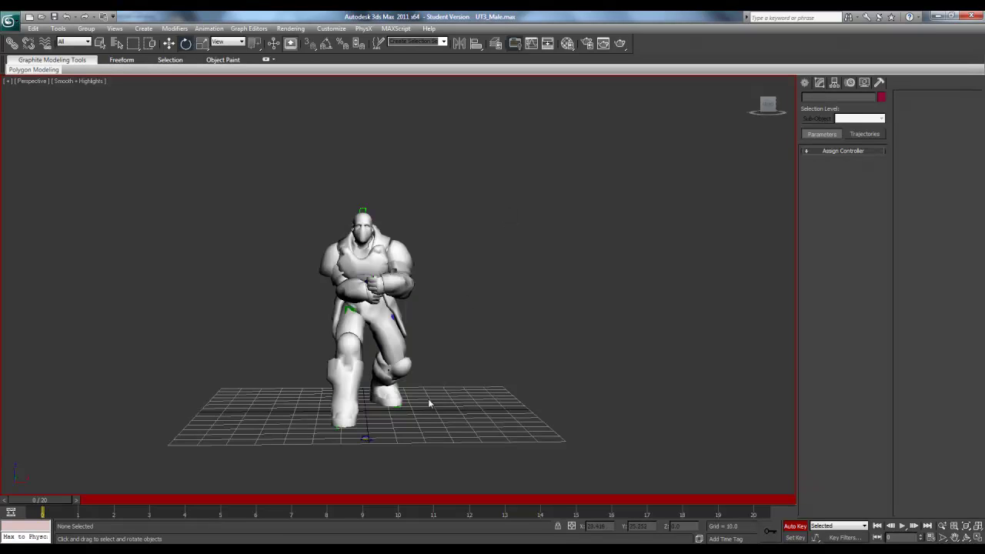
{"action": "key", "text": "h"}
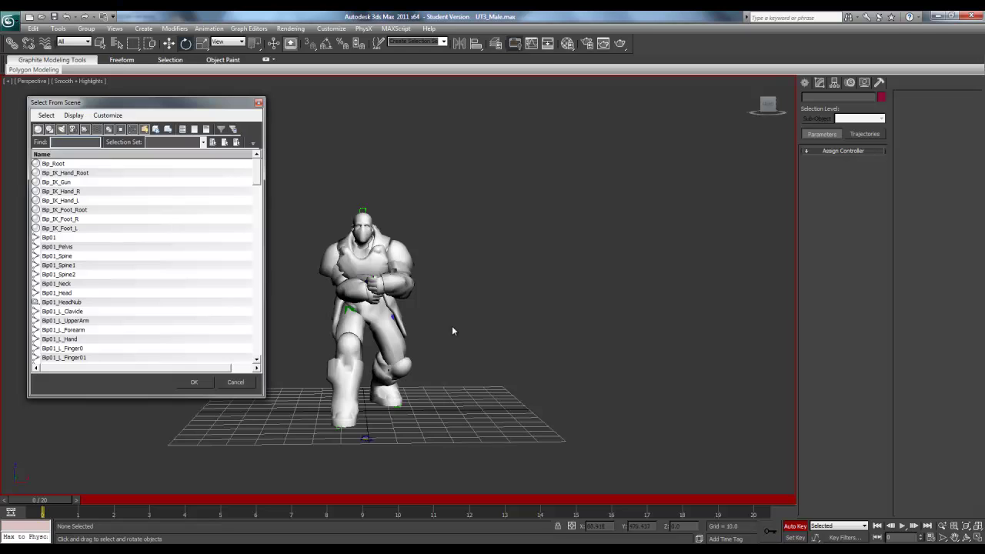
{"action": "left_click_drag", "start_coordinate": [257, 177], "coordinate": [248, 348]}
{"action": "left_click", "coordinate": [43, 219]}
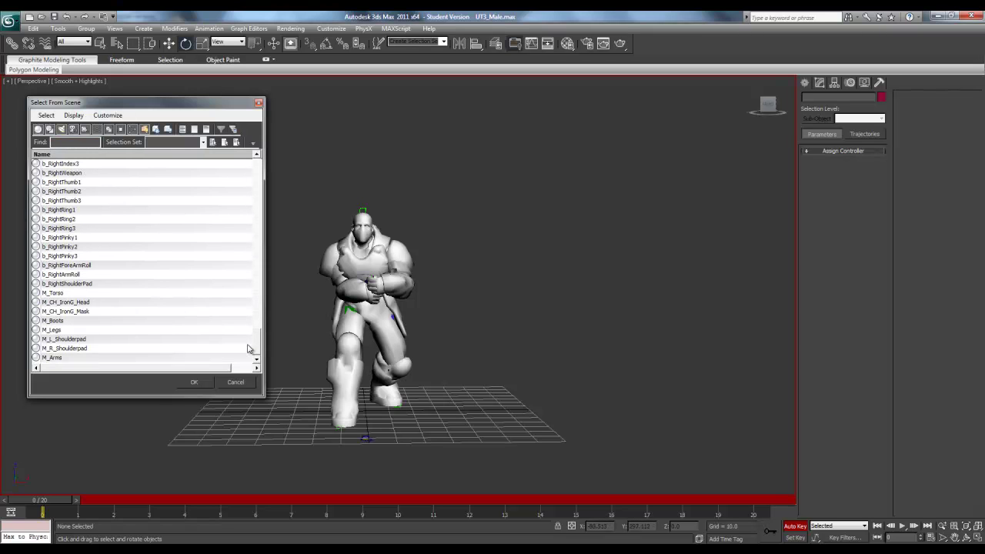
{"action": "left_click", "coordinate": [81, 283], "text": "shift"}
{"action": "left_click", "coordinate": [194, 382]}
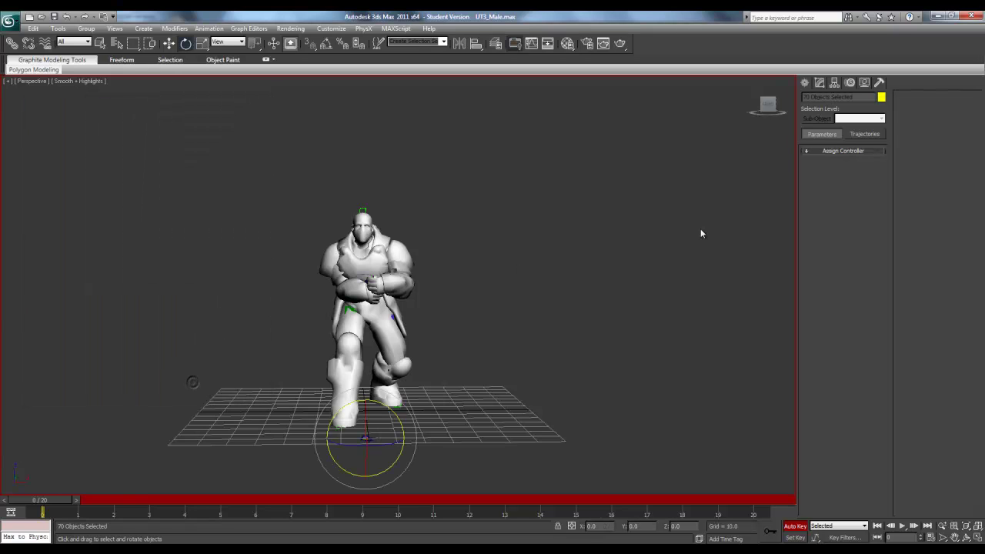
Step: View the selected bones in Wireframe and return the viewport to Smooth + Highlights shading
{"action": "left_click", "coordinate": [80, 82]}
{"action": "left_click", "coordinate": [112, 114]}
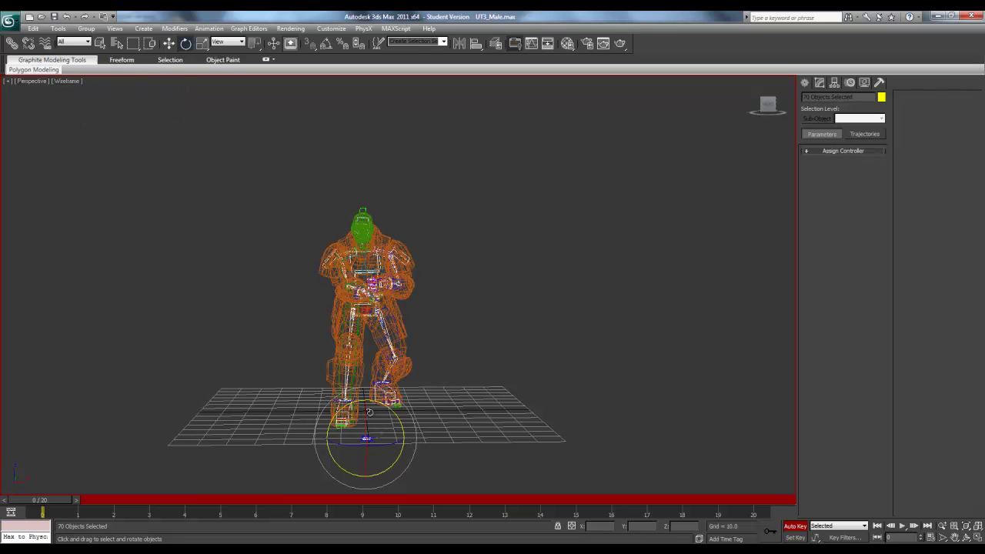
{"action": "left_click", "coordinate": [59, 80]}
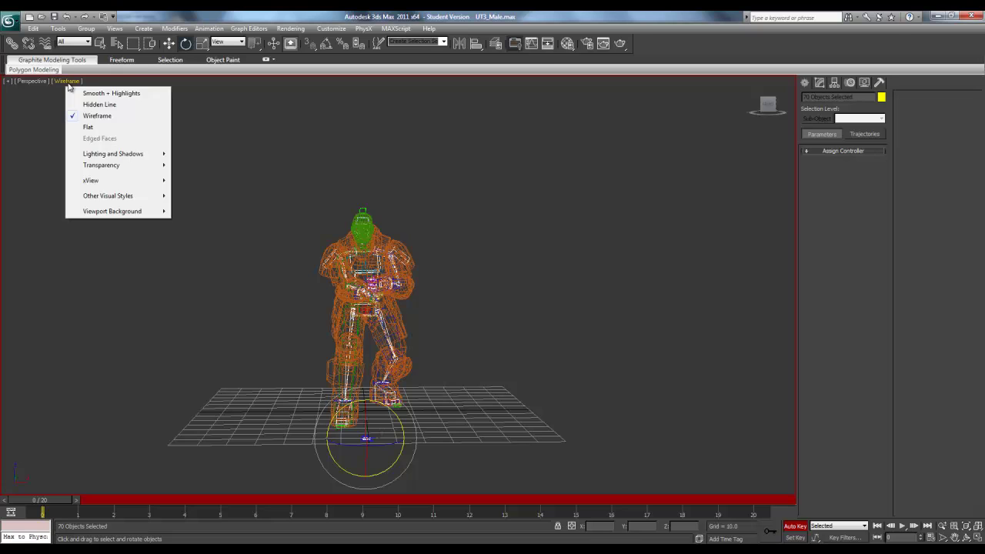
{"action": "left_click", "coordinate": [86, 96]}
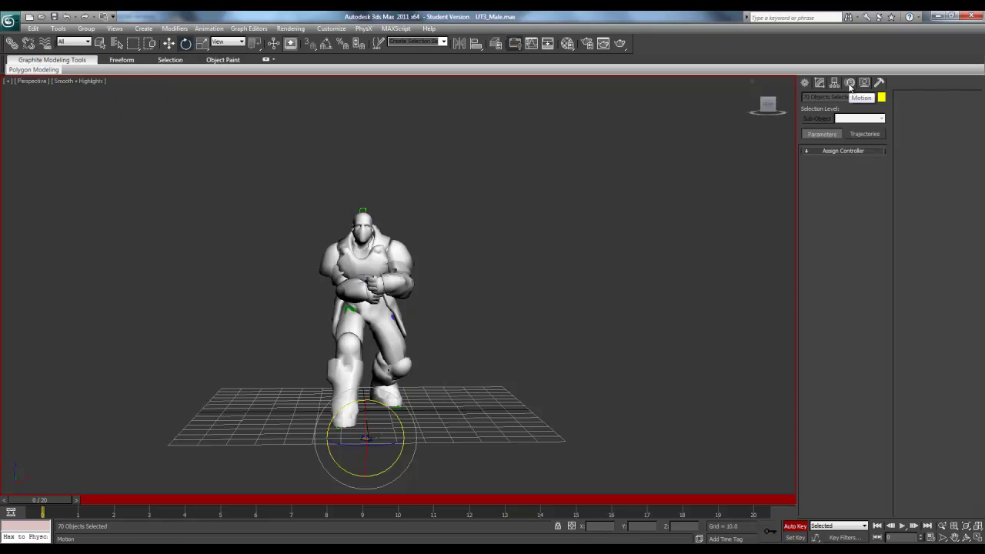
Step: Display the motion trajectories of the selected bones and scrub the timeline at the start of the animation
{"action": "left_click", "coordinate": [804, 83]}
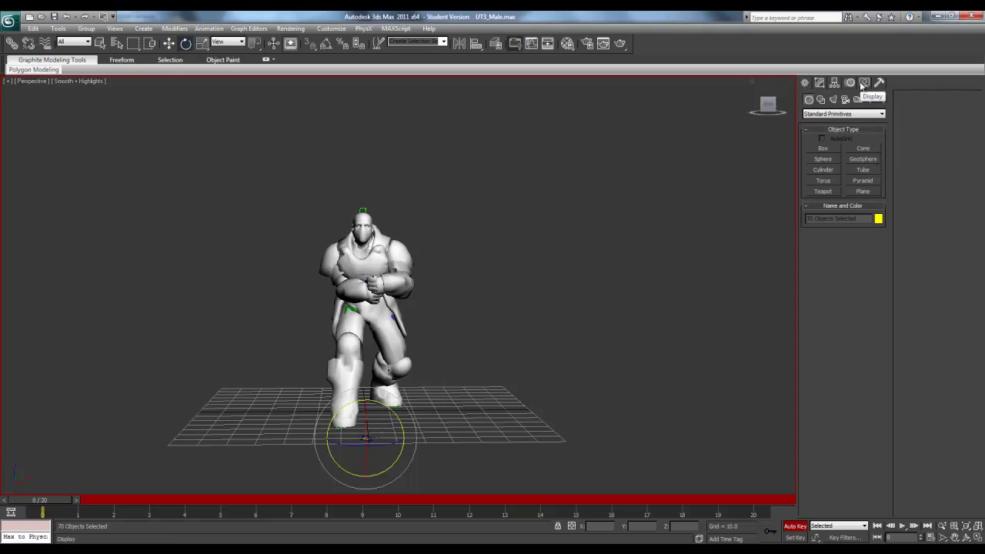
{"action": "left_click", "coordinate": [850, 82]}
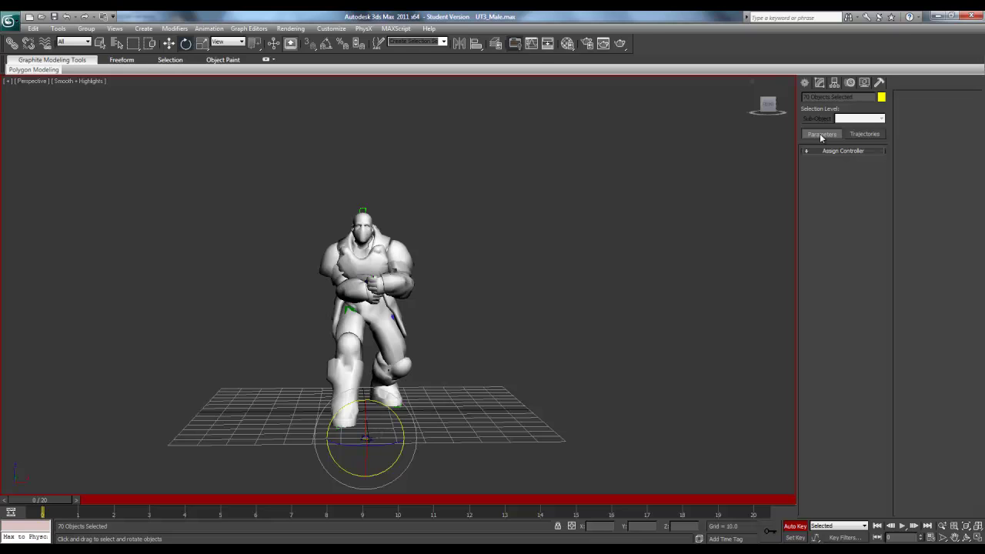
{"action": "left_click", "coordinate": [878, 134]}
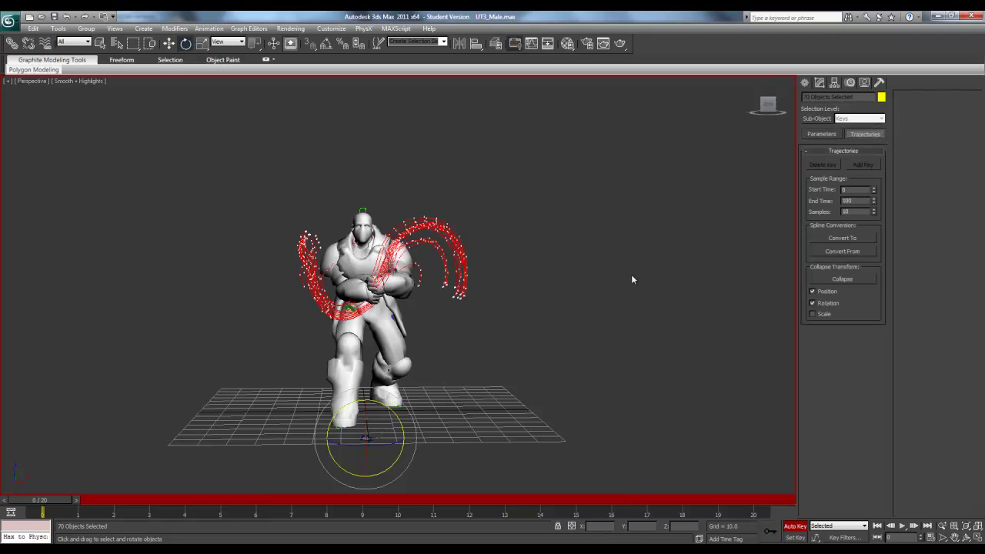
{"action": "left_click_drag", "start_coordinate": [49, 500], "coordinate": [2, 500]}
{"action": "key", "text": "e"}
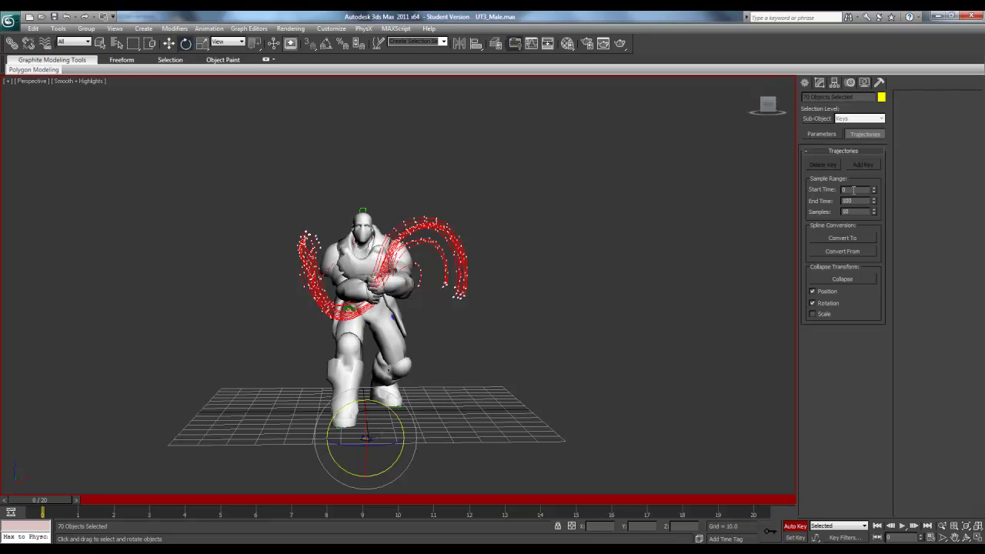
Step: Set the trajectory sample range's end time to 20 and samples to 21, and collapse the selected bones' position and rotation into keys
{"action": "left_click_drag", "start_coordinate": [863, 199], "coordinate": [835, 199]}
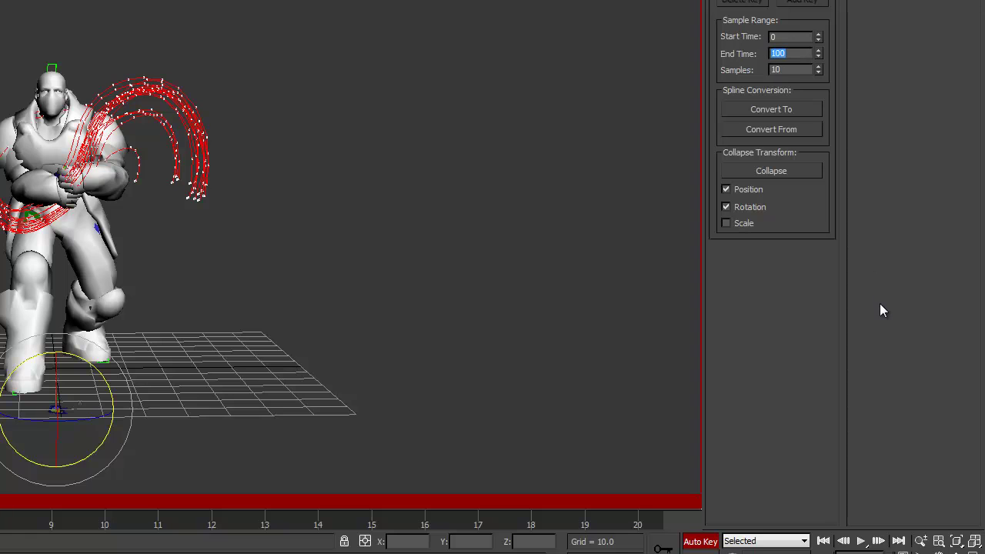
{"action": "type", "text": "20"}
{"action": "left_click_drag", "start_coordinate": [780, 69], "coordinate": [748, 69]}
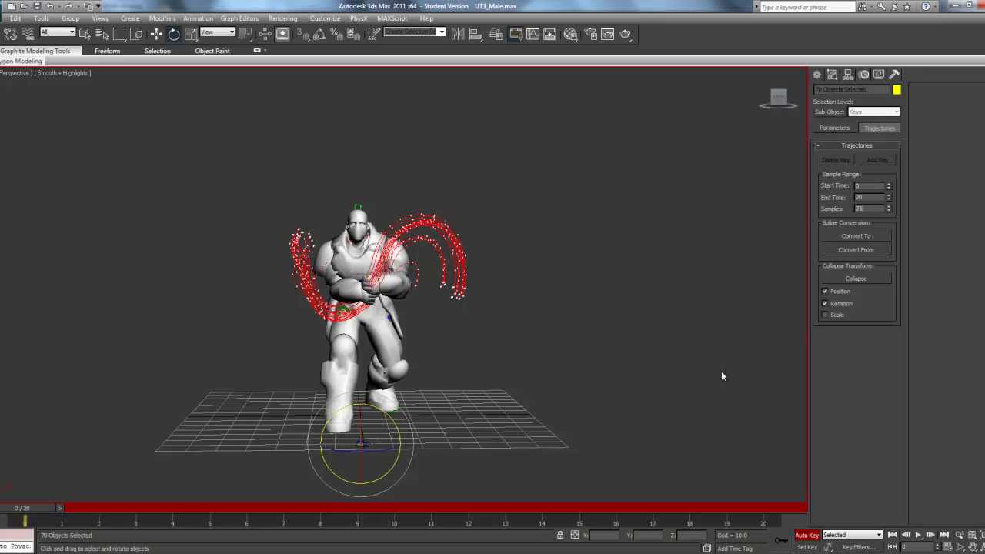
{"action": "left_click", "coordinate": [874, 279]}
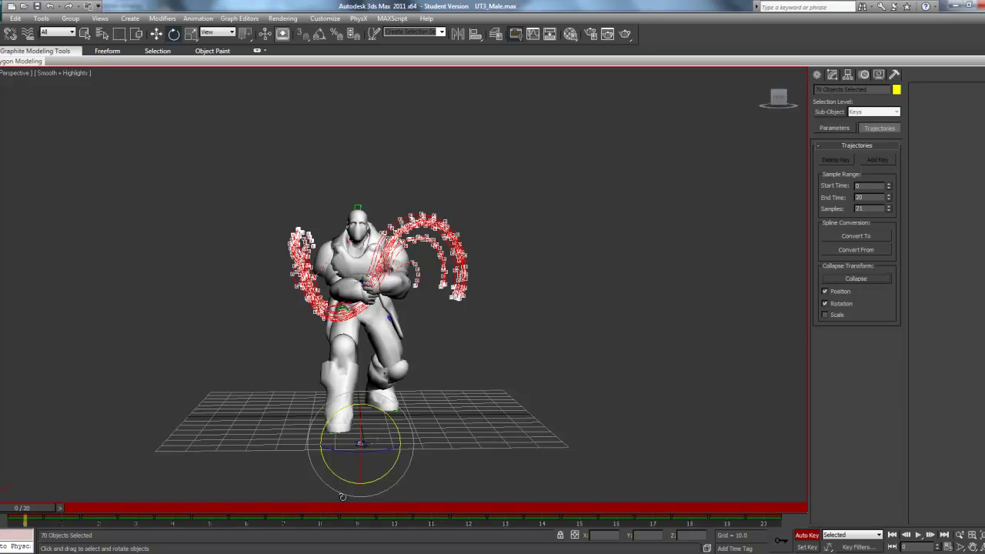
{"action": "mouse_move", "coordinate": [30, 504]}
{"action": "left_mouse_down"}
{"action": "mouse_move", "coordinate": [778, 504]}
{"action": "mouse_move", "coordinate": [496, 488]}
{"action": "mouse_move", "coordinate": [116, 489]}
{"action": "mouse_move", "coordinate": [27, 507]}
{"action": "left_mouse_up"}
{"action": "key", "text": "e"}
{"action": "left_click", "coordinate": [458, 372]}
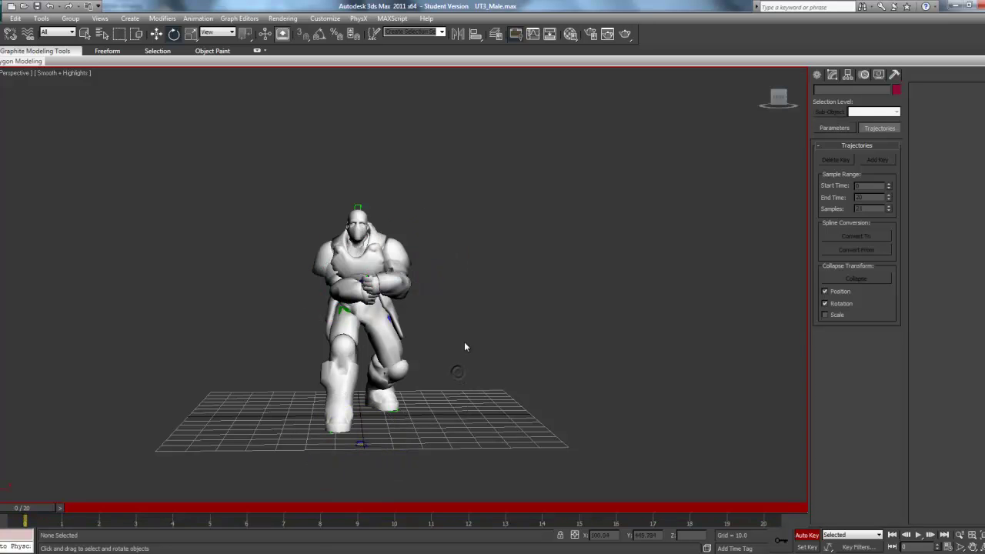
Step: Select the biped objects from Bip_Root through Bip01_R_Toe0Nub by name and delete them
{"action": "right_click", "coordinate": [469, 307]}
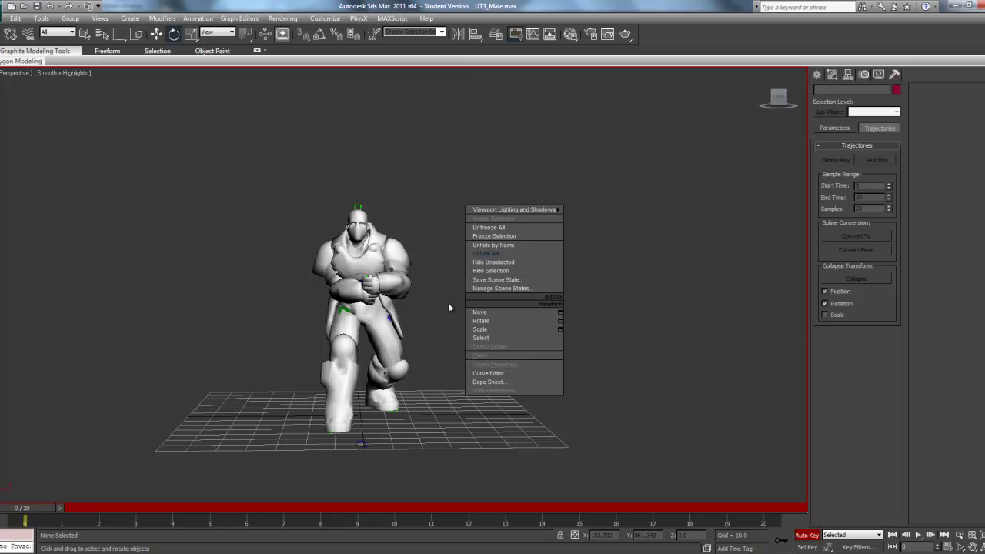
{"action": "left_click", "coordinate": [428, 307]}
{"action": "key", "text": "h"}
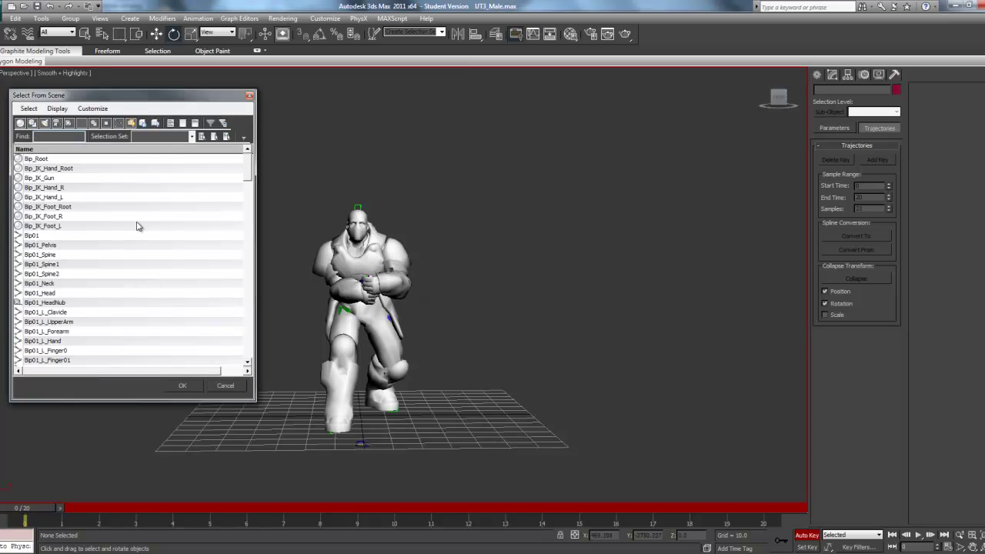
{"action": "left_click", "coordinate": [74, 159]}
{"action": "left_click_drag", "start_coordinate": [248, 171], "coordinate": [248, 265]}
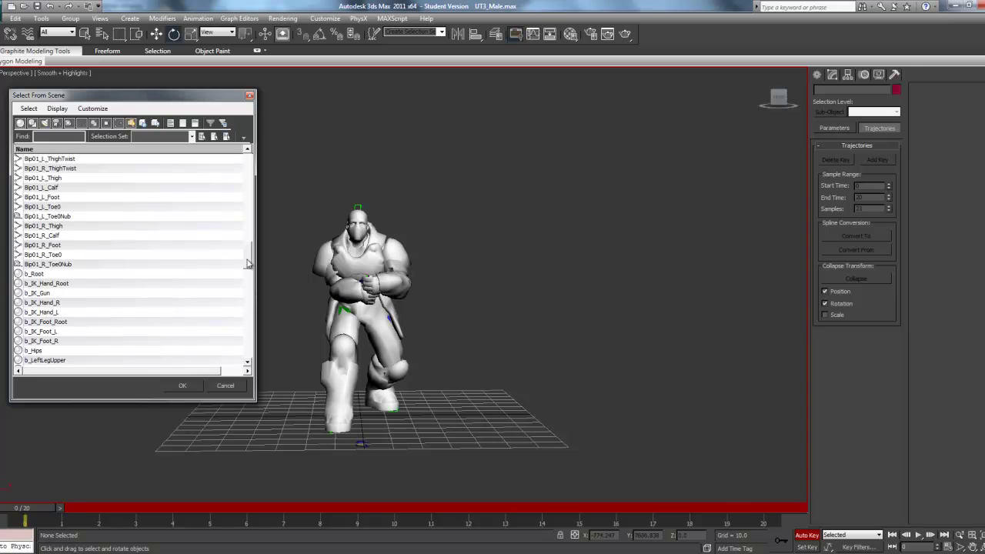
{"action": "left_click", "coordinate": [51, 264], "text": "shift"}
{"action": "left_click", "coordinate": [177, 387]}
{"action": "left_click", "coordinate": [175, 379]}
{"action": "left_click_drag", "start_coordinate": [42, 508], "coordinate": [19, 506]}
{"action": "key", "text": "e"}
Step: Select the character meshes from M_Torso through M_Arms by name and hide them
{"action": "key", "text": "h"}
{"action": "left_click_drag", "start_coordinate": [251, 206], "coordinate": [243, 357]}
{"action": "left_click", "coordinate": [39, 360]}
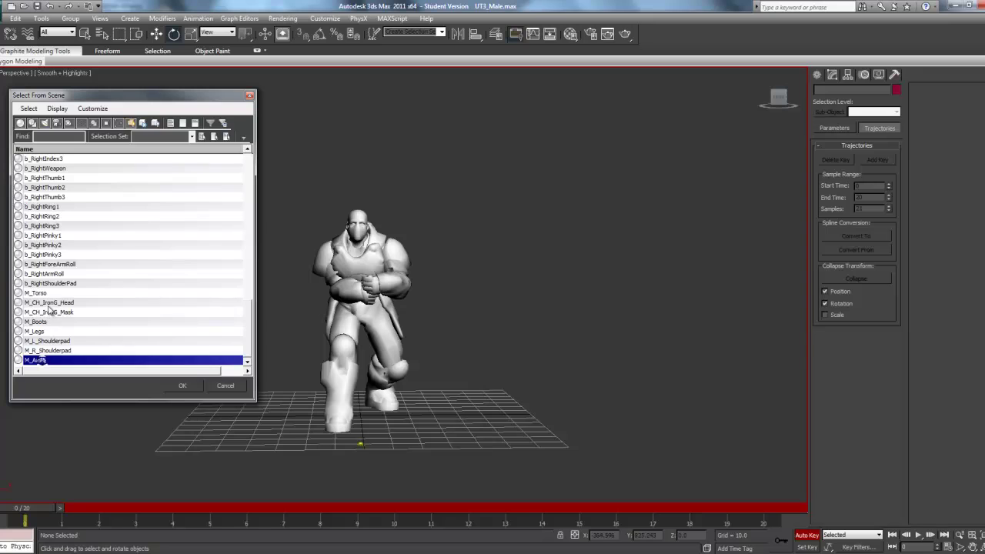
{"action": "left_click", "coordinate": [36, 292], "text": "shift"}
{"action": "left_click", "coordinate": [182, 386]}
{"action": "right_click", "coordinate": [194, 269]}
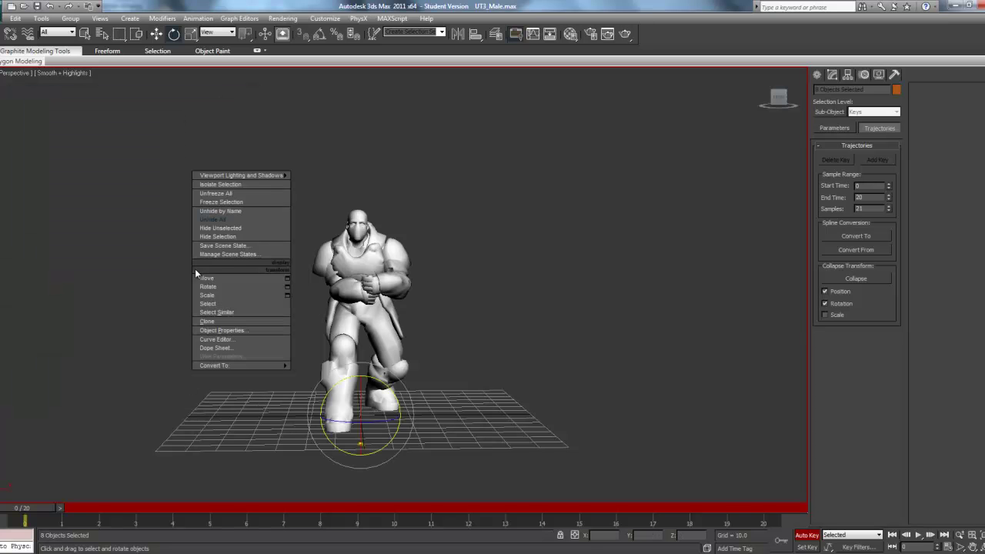
{"action": "left_click", "coordinate": [229, 237]}
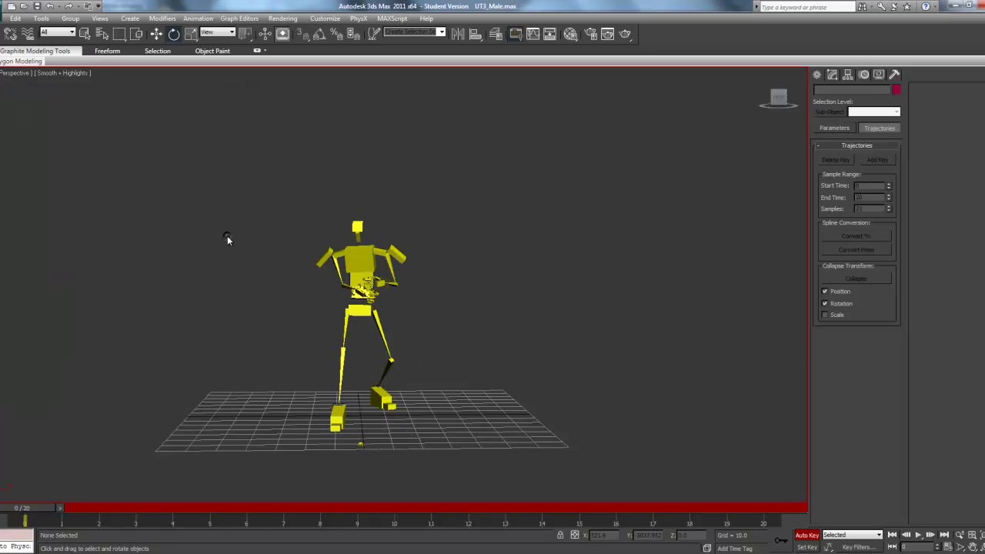
Step: Examine the collapsed keys on b_Spine2 by scrubbing the timeline, return to frame 0, and clear the selection
{"action": "left_click", "coordinate": [348, 260]}
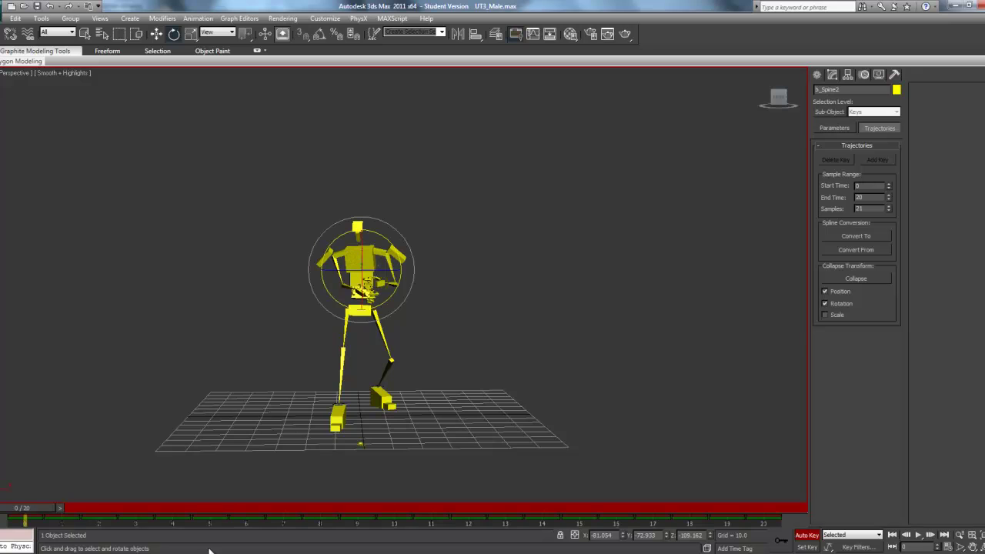
{"action": "left_click_drag", "start_coordinate": [31, 507], "coordinate": [576, 507]}
{"action": "left_click_drag", "start_coordinate": [603, 476], "coordinate": [31, 491]}
{"action": "key", "text": "e"}
{"action": "left_click", "coordinate": [831, 128]}
{"action": "left_click", "coordinate": [565, 201]}
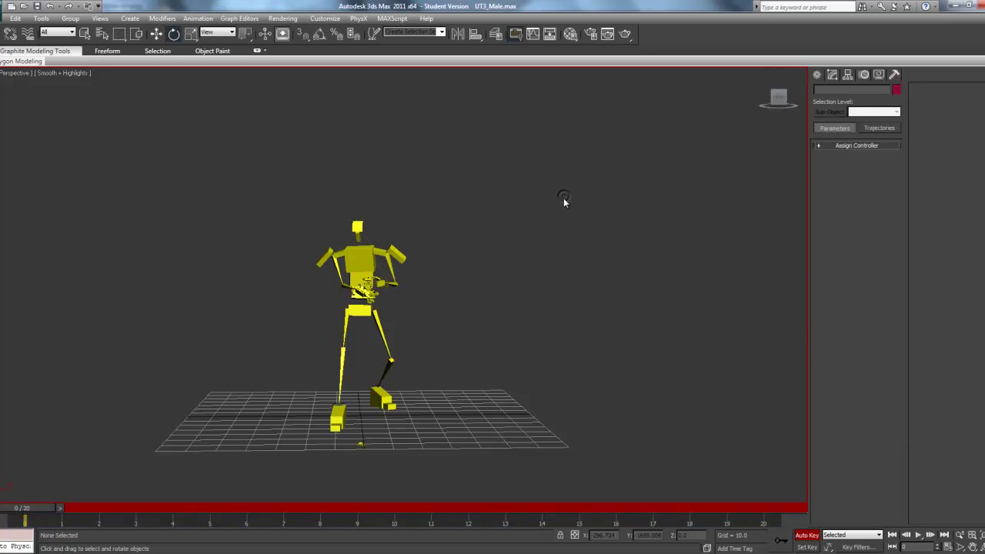
Step: Load the ActorX utility and set the animation file name to TutorialAnimation
{"action": "left_click", "coordinate": [895, 74]}
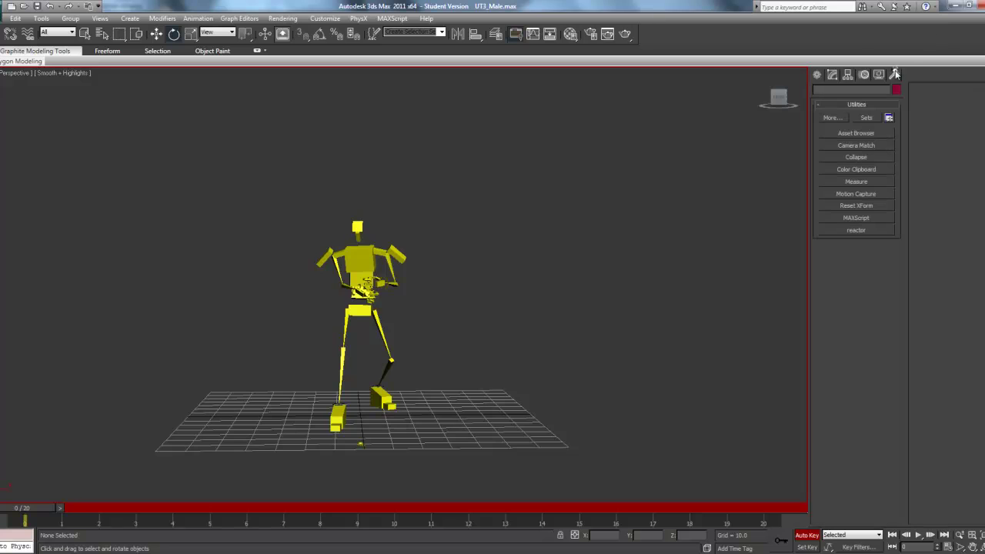
{"action": "left_click", "coordinate": [838, 118]}
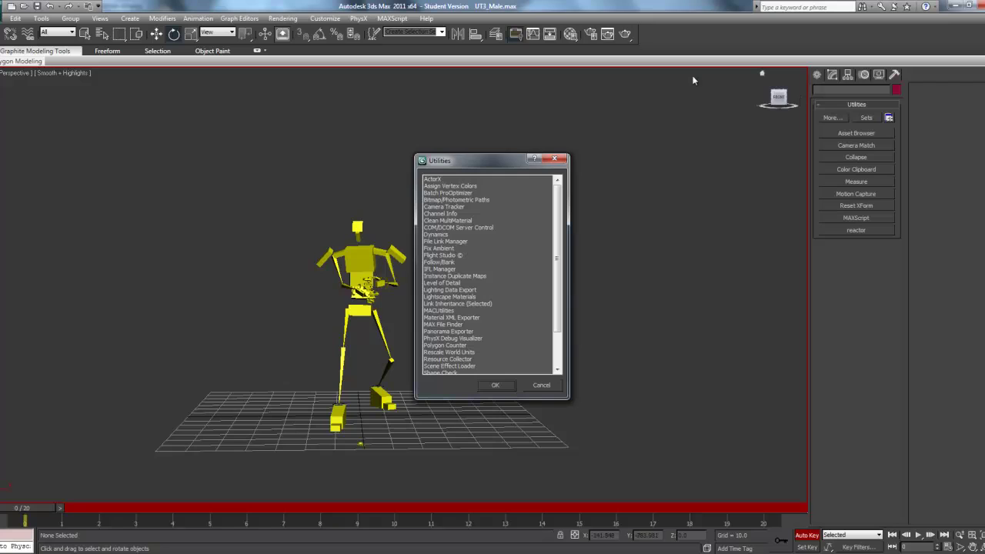
{"action": "double_click", "coordinate": [433, 180]}
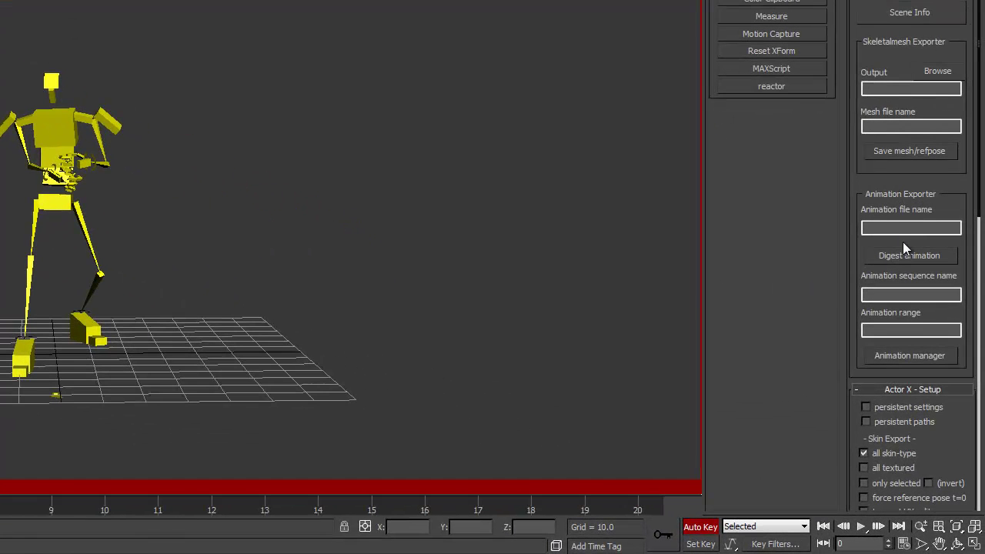
{"action": "left_click", "coordinate": [908, 231]}
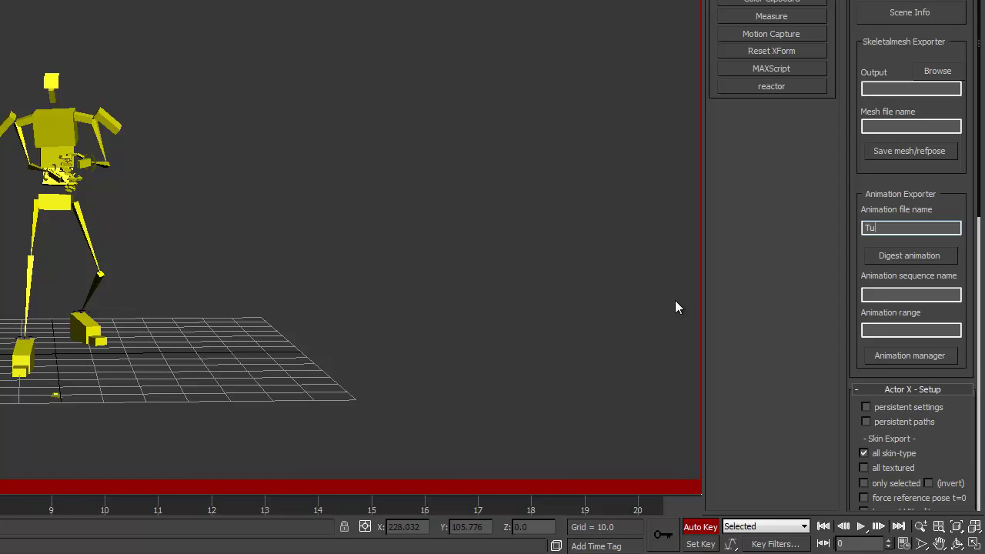
{"action": "type", "text": "TutorialAnimation"}
Step: Name the animation sequence Wave with range 0-16 and digest the animation
{"action": "left_click", "coordinate": [945, 294]}
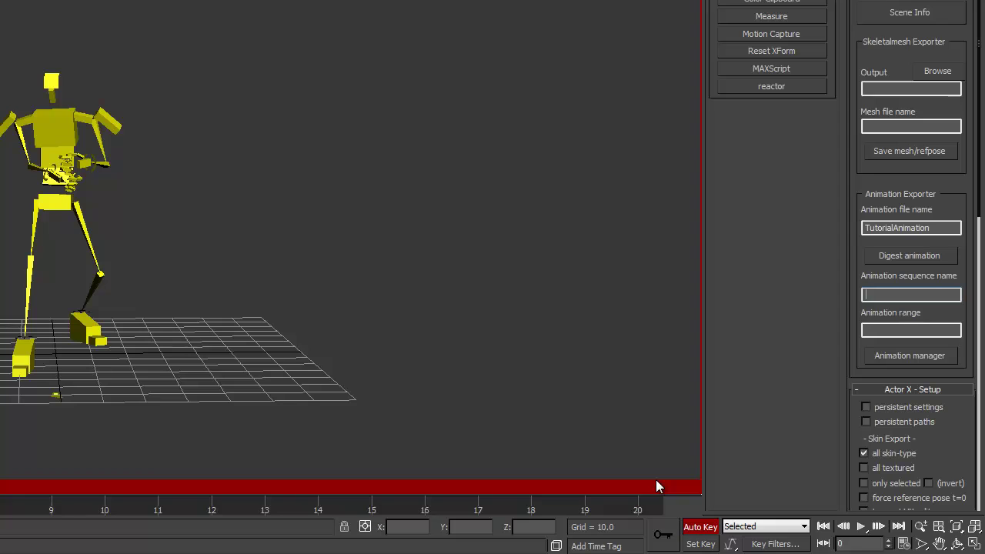
{"action": "type", "text": "Wave"}
{"action": "left_click", "coordinate": [887, 329]}
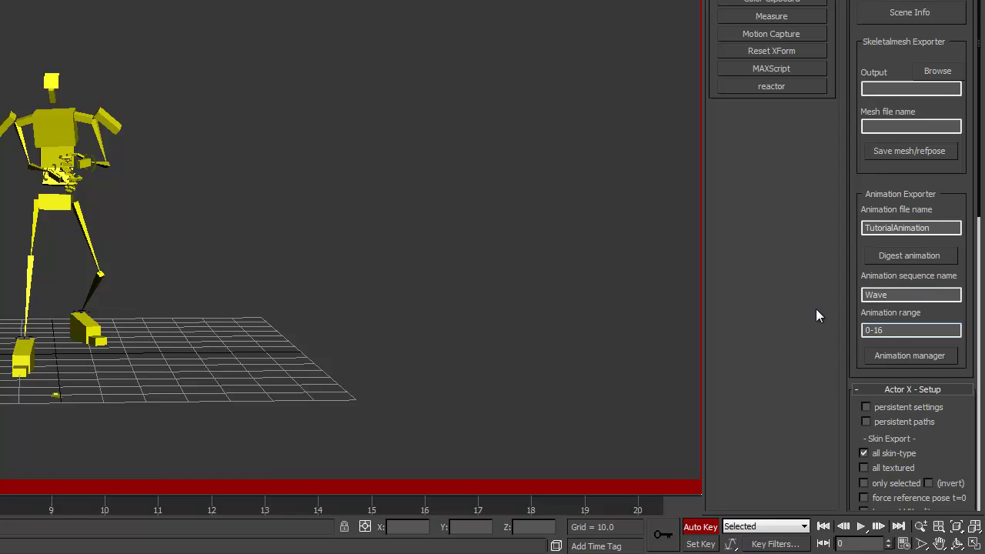
{"action": "left_click", "coordinate": [907, 256]}
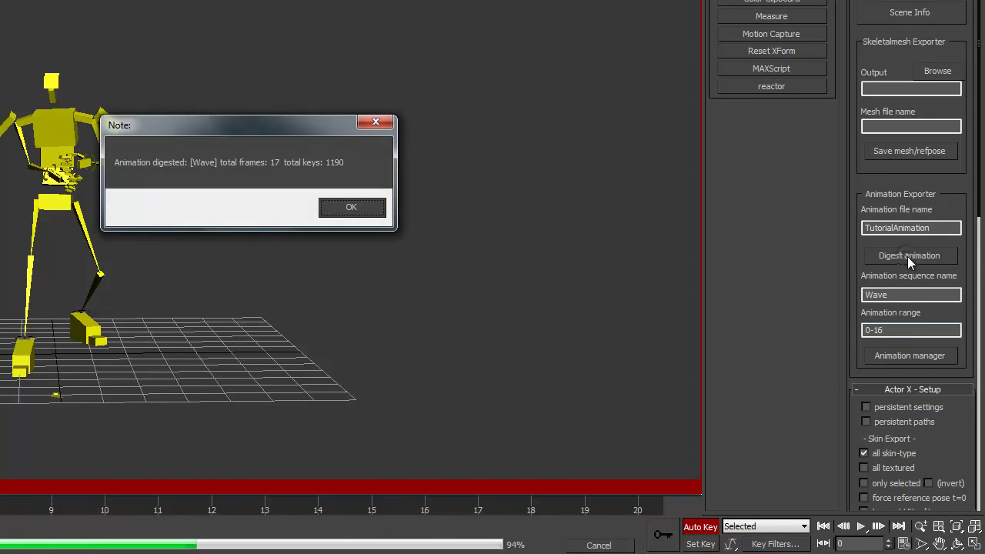
{"action": "left_click", "coordinate": [352, 209]}
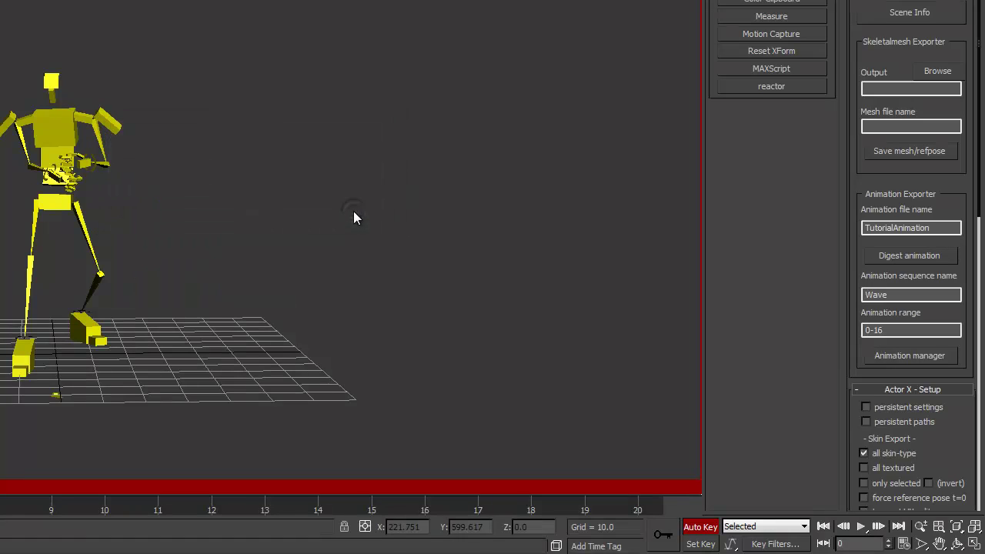
Step: Open the animation manager and move the Wave animation into the output package
{"action": "left_click", "coordinate": [939, 358]}
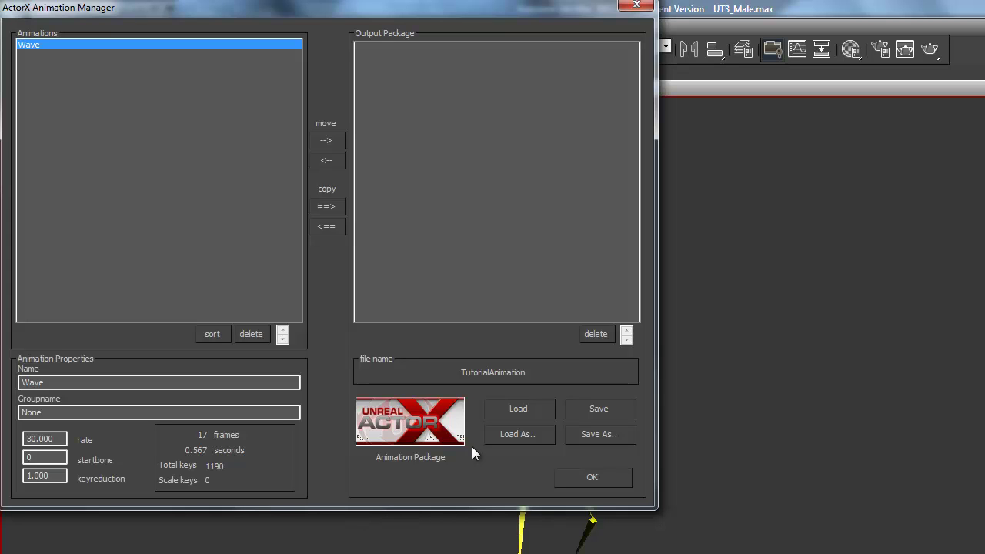
{"action": "left_click", "coordinate": [325, 141]}
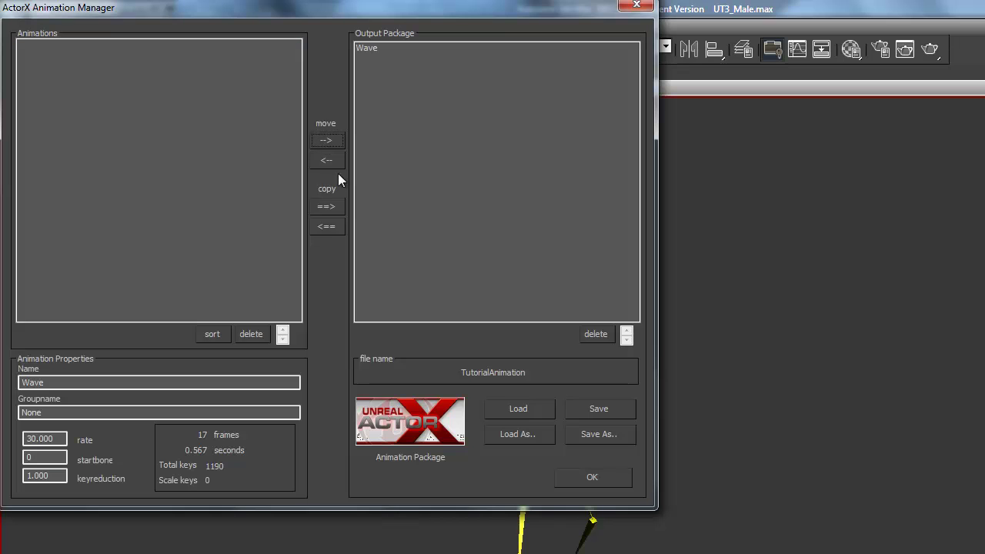
Step: Begin saving the output package under a new name and create a TutorialAnimation folder at the root of the C: drive
{"action": "left_click", "coordinate": [604, 431]}
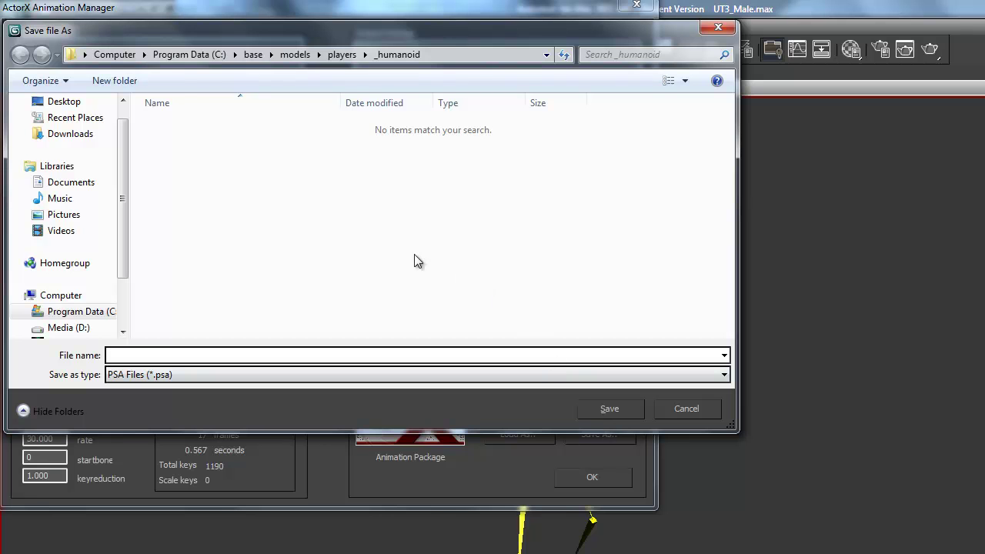
{"action": "left_click", "coordinate": [173, 54]}
{"action": "mouse_move", "coordinate": [727, 123]}
{"action": "left_mouse_down"}
{"action": "mouse_move", "coordinate": [733, 209]}
{"action": "mouse_move", "coordinate": [729, 120]}
{"action": "left_mouse_up"}
{"action": "right_click", "coordinate": [707, 186]}
{"action": "mouse_move", "coordinate": [631, 422]}
{"action": "left_click", "coordinate": [450, 416]}
{"action": "key", "text": "BackSpace"}
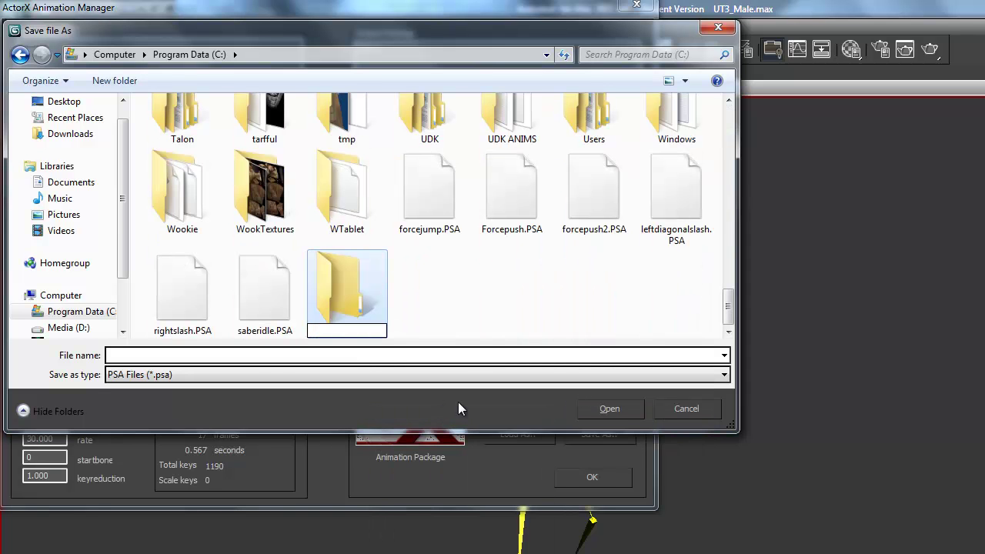
{"action": "type", "text": "TutorialA"}
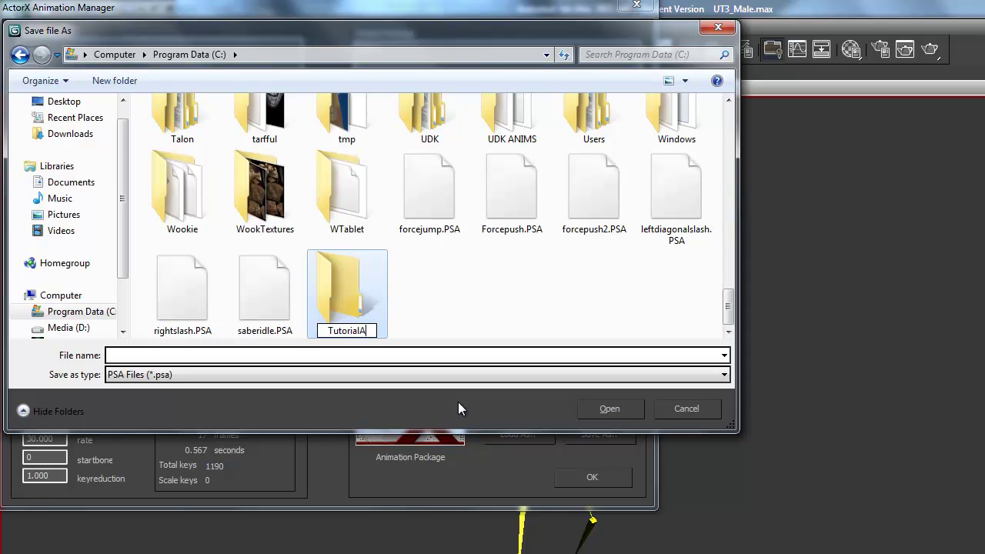
{"action": "type", "text": "nimation"}
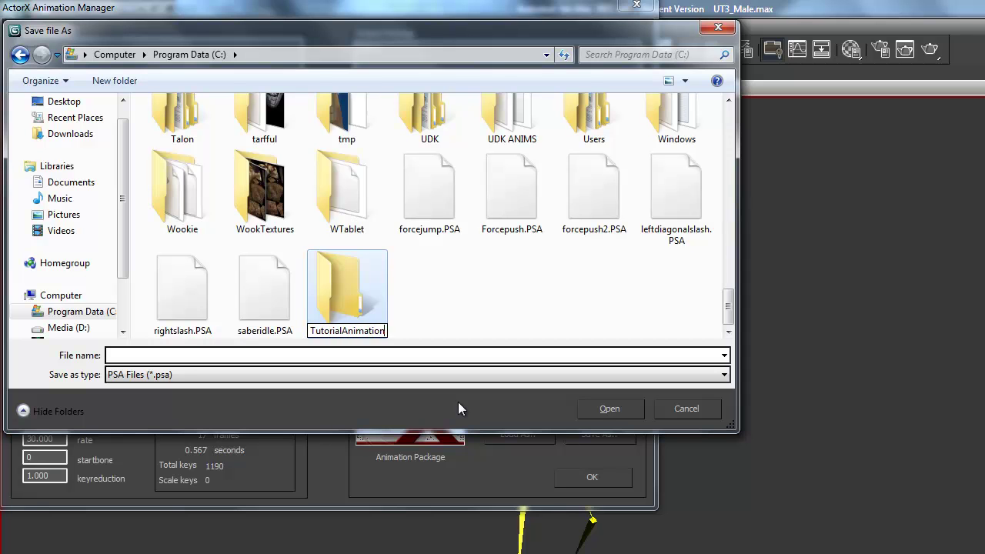
{"action": "left_click", "coordinate": [449, 307]}
Step: Save the package as PSA file TutorialAnimation in the TutorialAnimation folder
{"action": "double_click", "coordinate": [363, 298]}
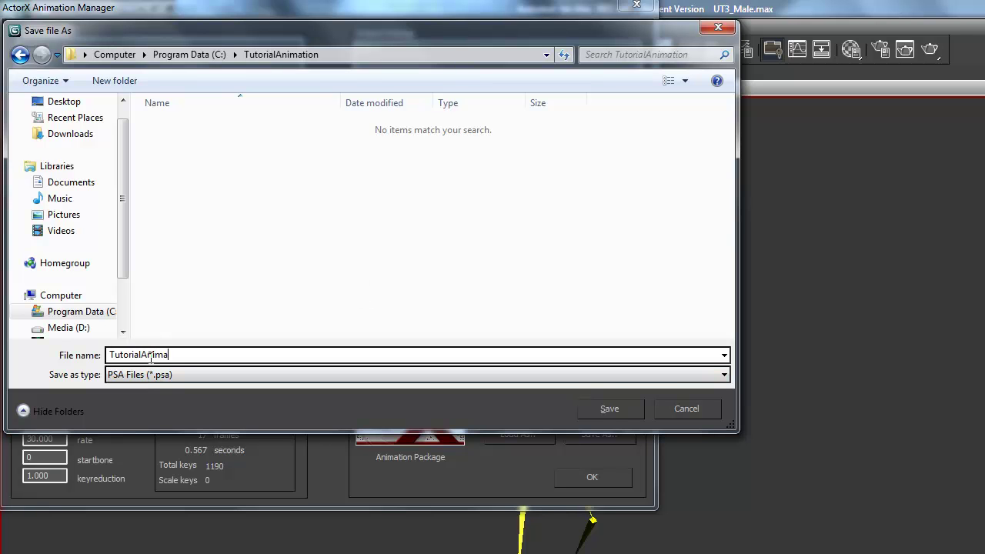
{"action": "left_click", "coordinate": [611, 408]}
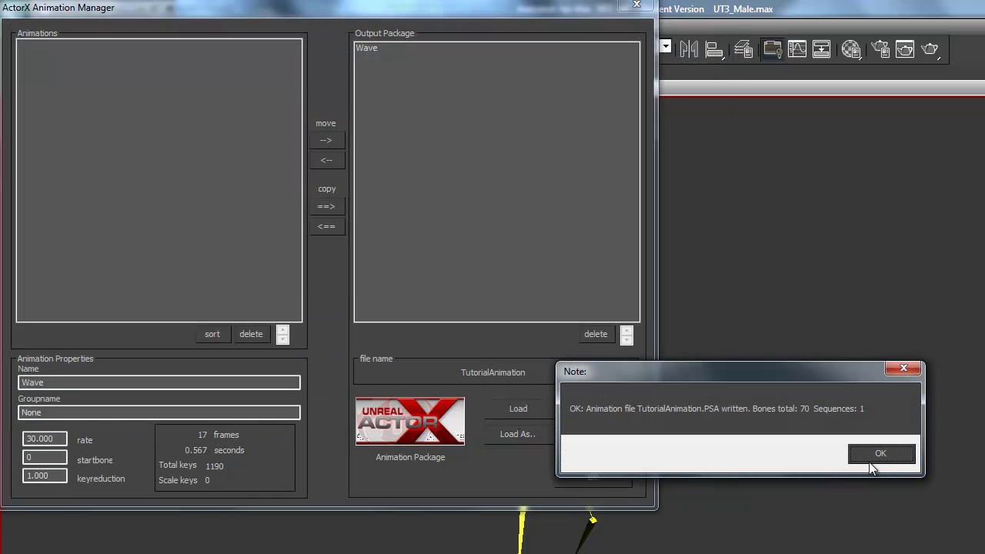
{"action": "left_click", "coordinate": [874, 456]}
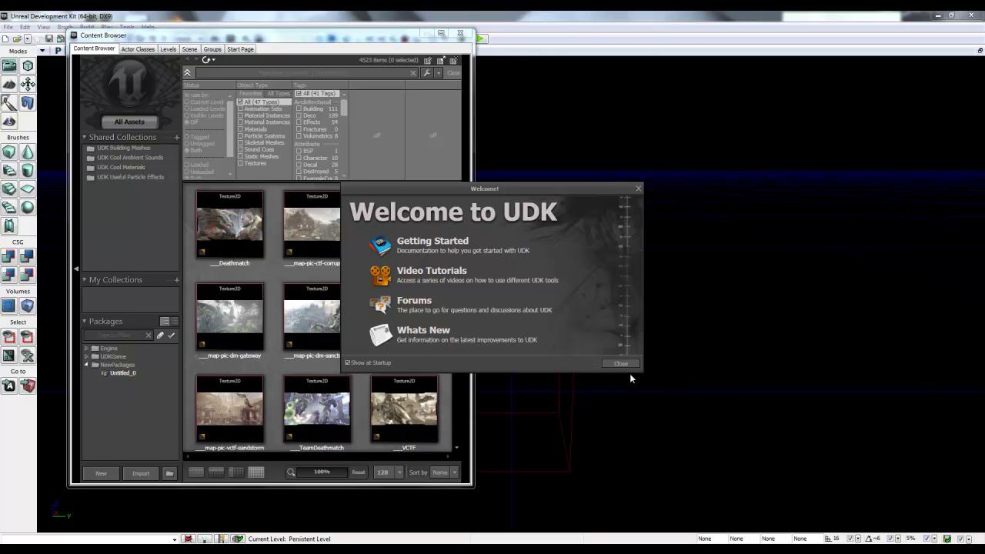
Step: Switch to UDK, limit the Content Browser to Animation Sets, and open K_AnimHuman_BaseMale_Sword
{"action": "left_click", "coordinate": [621, 364]}
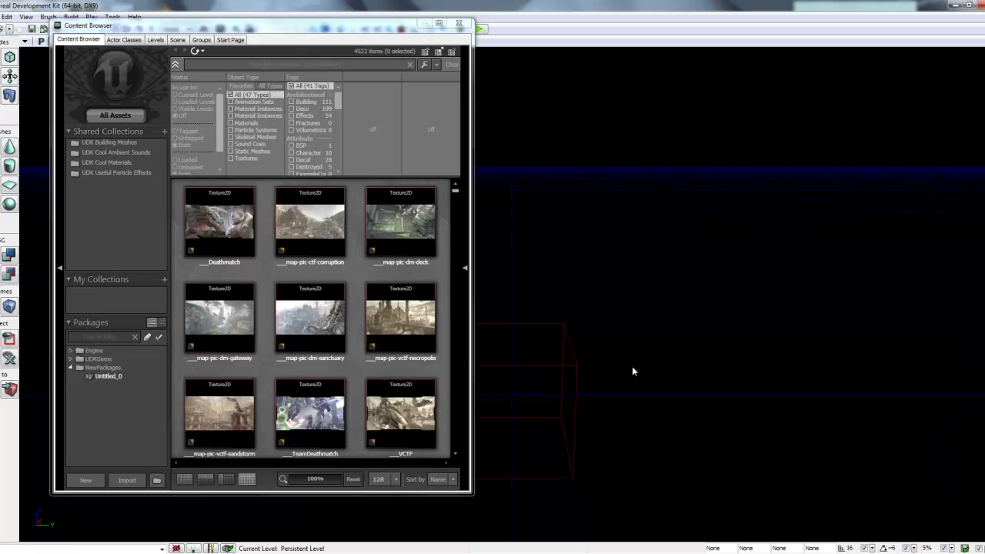
{"action": "left_click", "coordinate": [230, 102]}
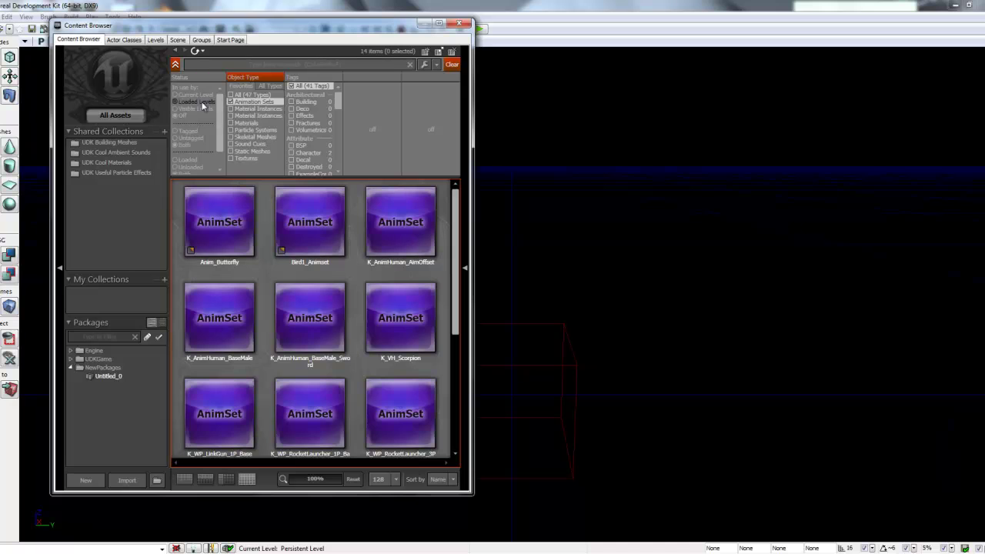
{"action": "double_click", "coordinate": [320, 314]}
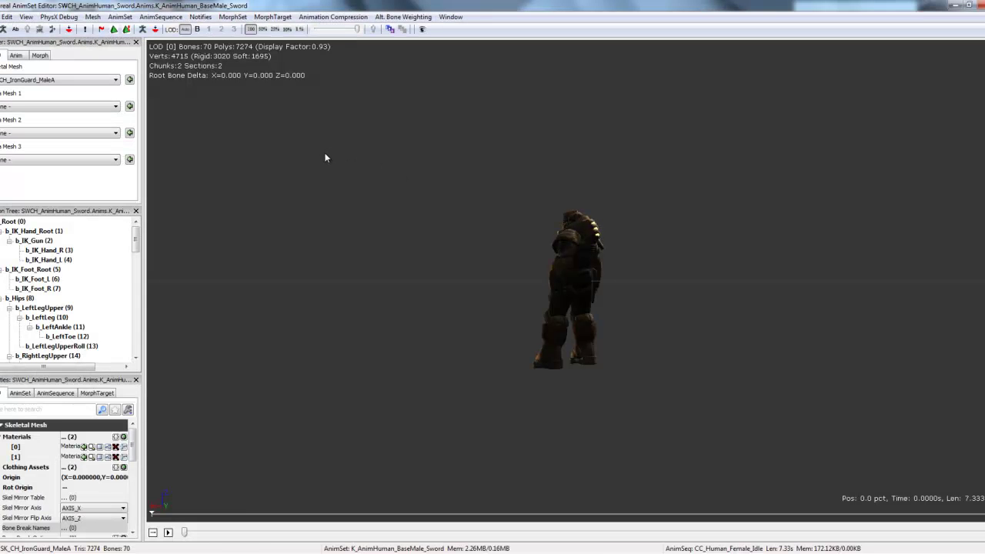
Step: Play the crouch_bwd_rif animation sequence on the character mesh and view it from different angles
{"action": "left_click_drag", "start_coordinate": [267, 226], "coordinate": [477, 272]}
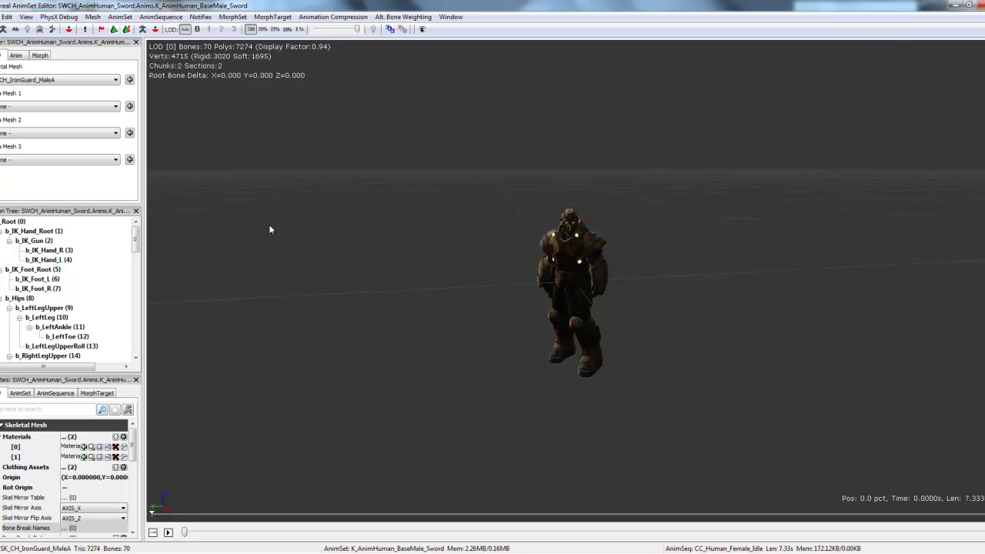
{"action": "left_click", "coordinate": [16, 55]}
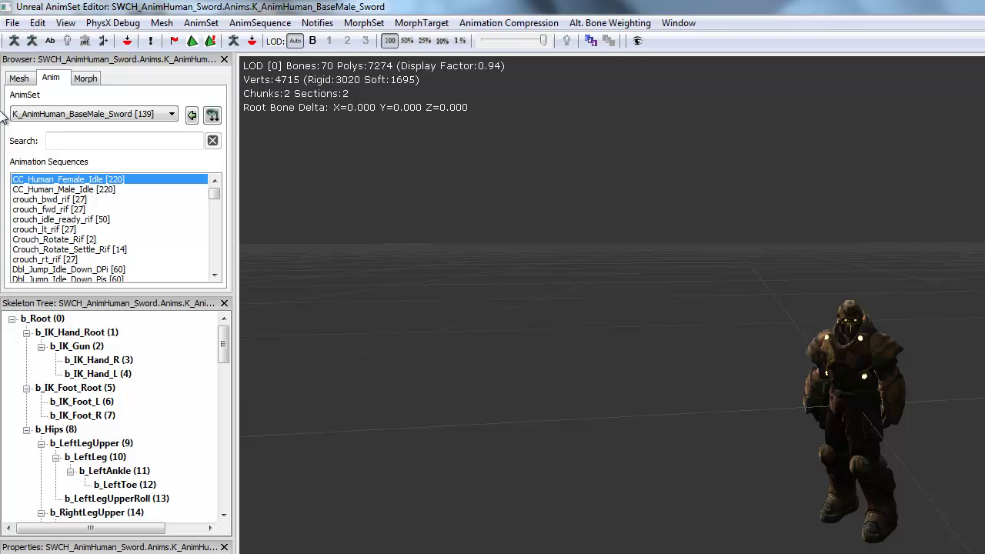
{"action": "left_click", "coordinate": [62, 200]}
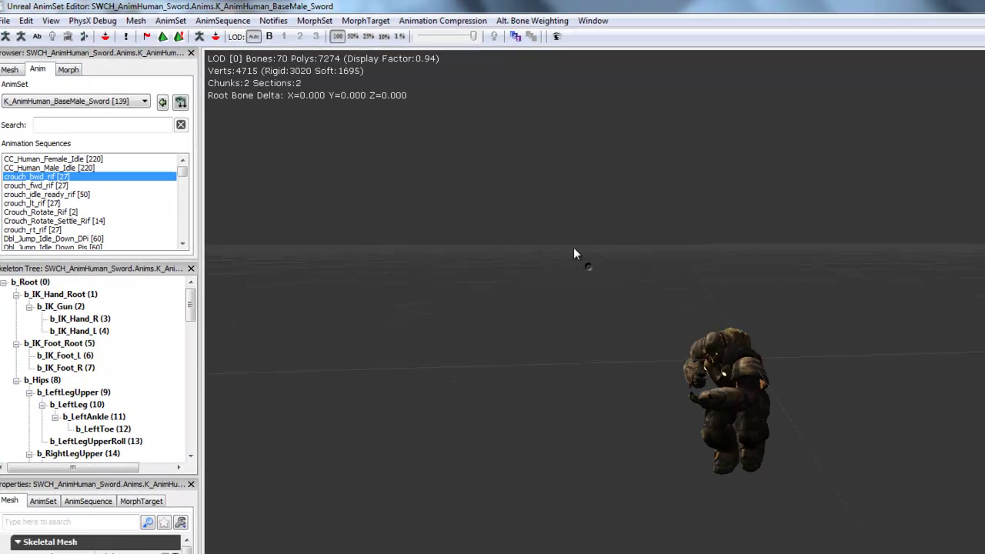
{"action": "left_click", "coordinate": [168, 533]}
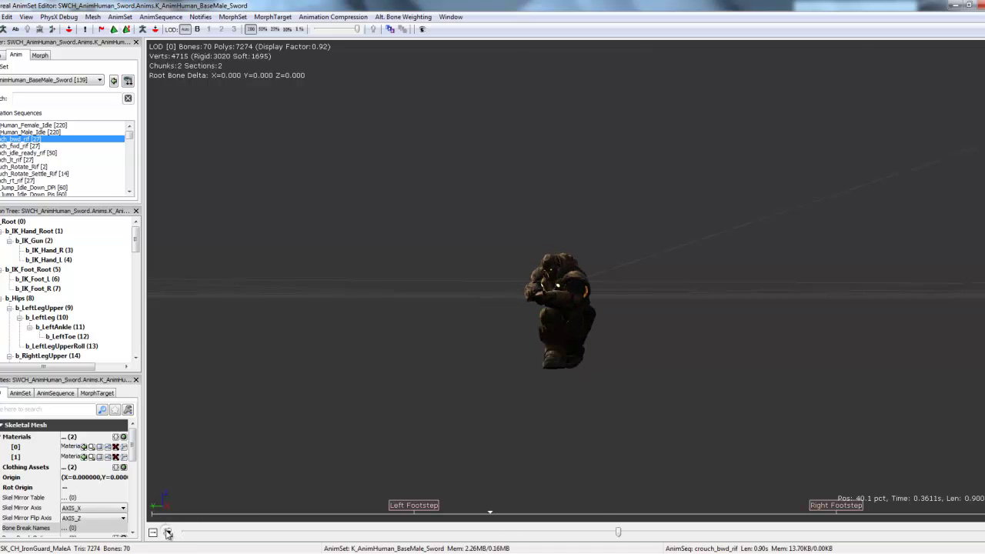
{"action": "left_click_drag", "start_coordinate": [418, 274], "coordinate": [411, 244]}
Step: Preview the hoverboardidle sequence on the character, and go back to CC_Human_Female_Idle
{"action": "left_click_drag", "start_coordinate": [132, 141], "coordinate": [133, 153]}
{"action": "left_click", "coordinate": [55, 154]}
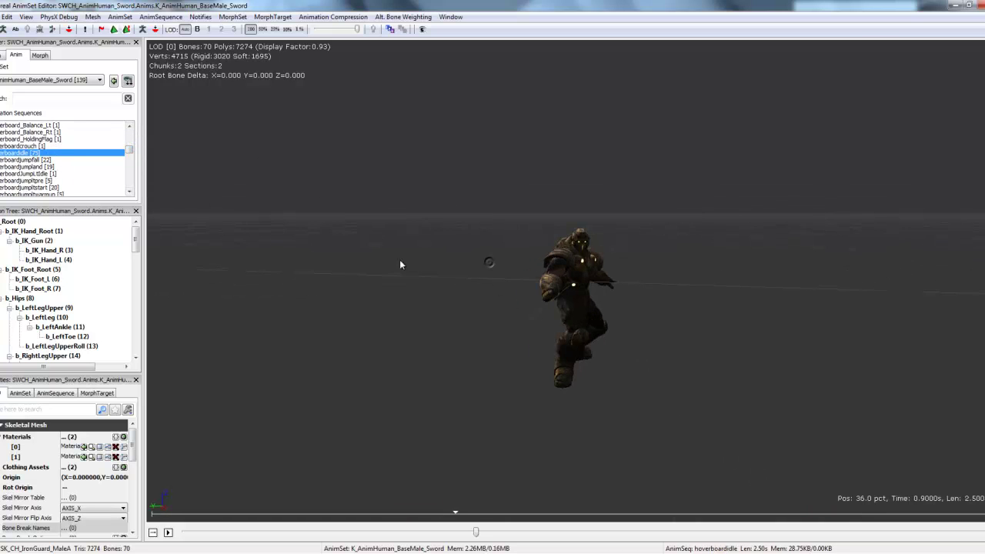
{"action": "left_click_drag", "start_coordinate": [408, 264], "coordinate": [385, 524]}
{"action": "left_click", "coordinate": [167, 533]}
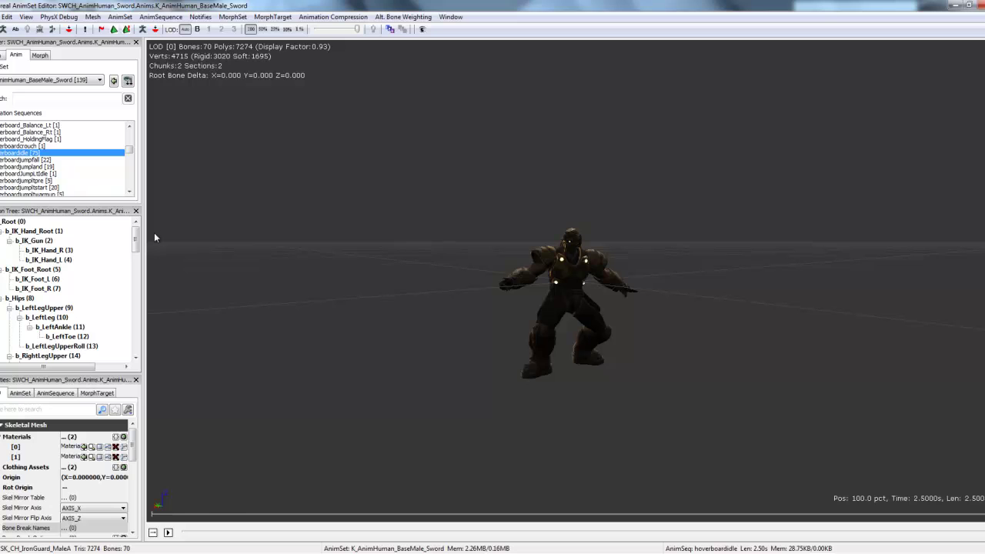
{"action": "left_click_drag", "start_coordinate": [131, 153], "coordinate": [132, 128]}
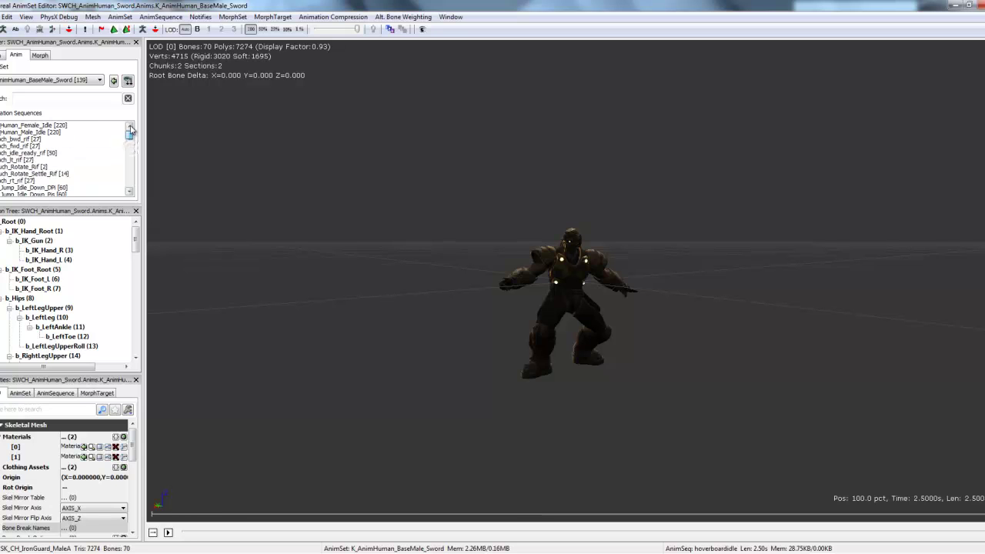
{"action": "left_click", "coordinate": [37, 126]}
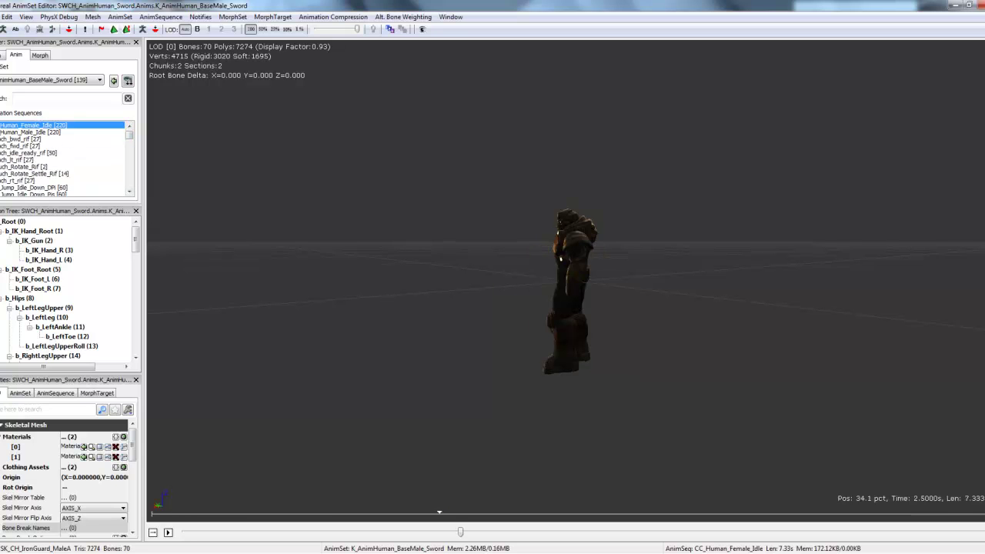
Step: Import TutorialAnimation.psa from the C: drive's TutorialAnimation folder into the animation set
{"action": "left_click", "coordinate": [0, 17]}
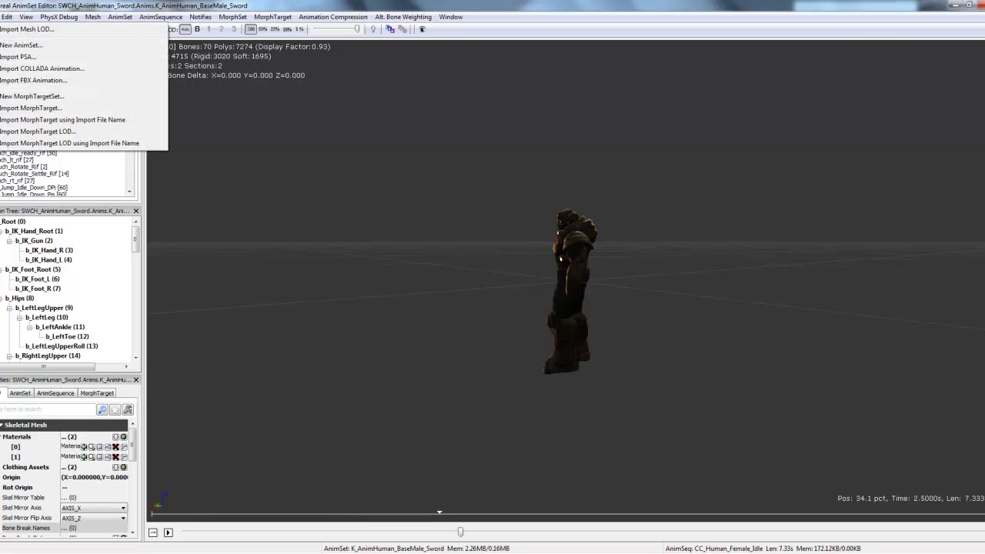
{"action": "left_click", "coordinate": [5, 58]}
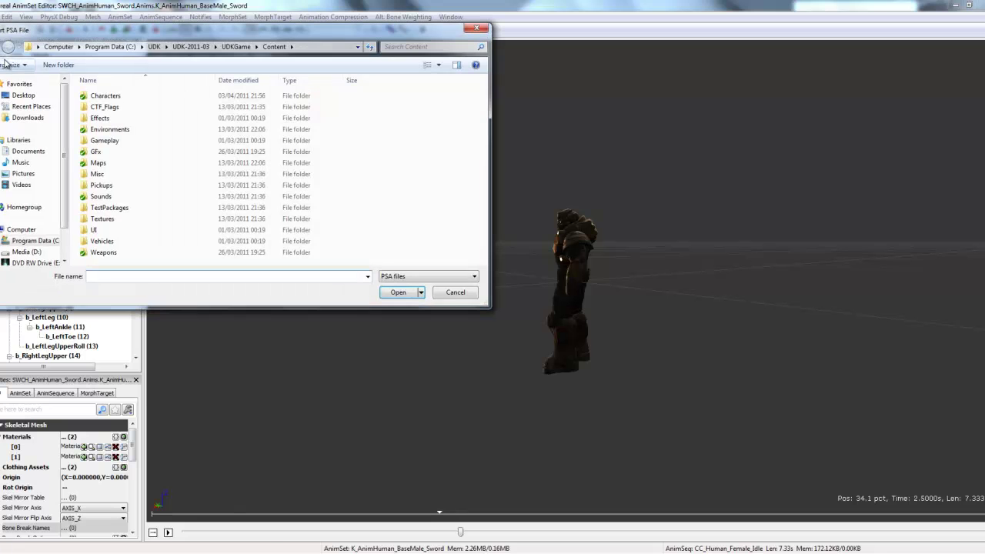
{"action": "left_click", "coordinate": [107, 47]}
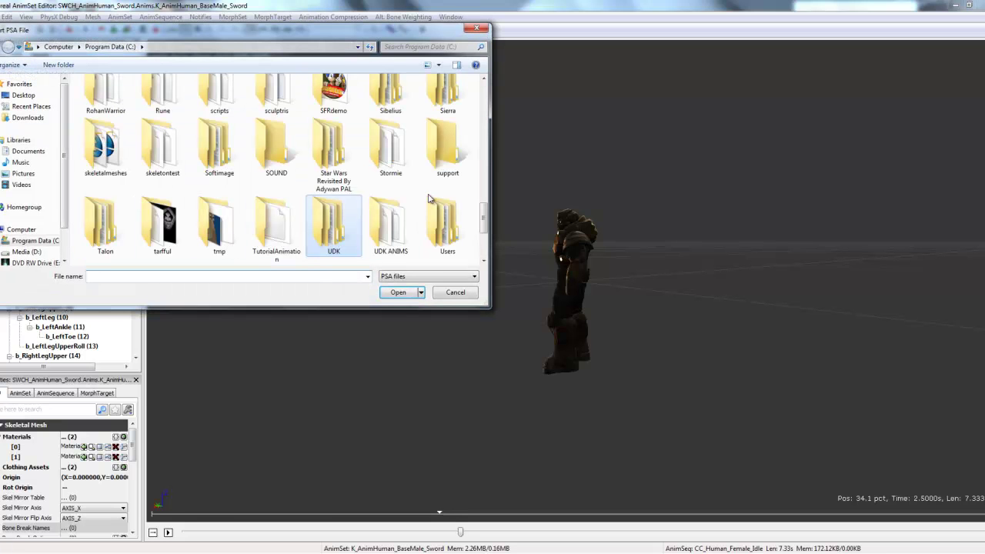
{"action": "left_click_drag", "start_coordinate": [486, 216], "coordinate": [486, 89]}
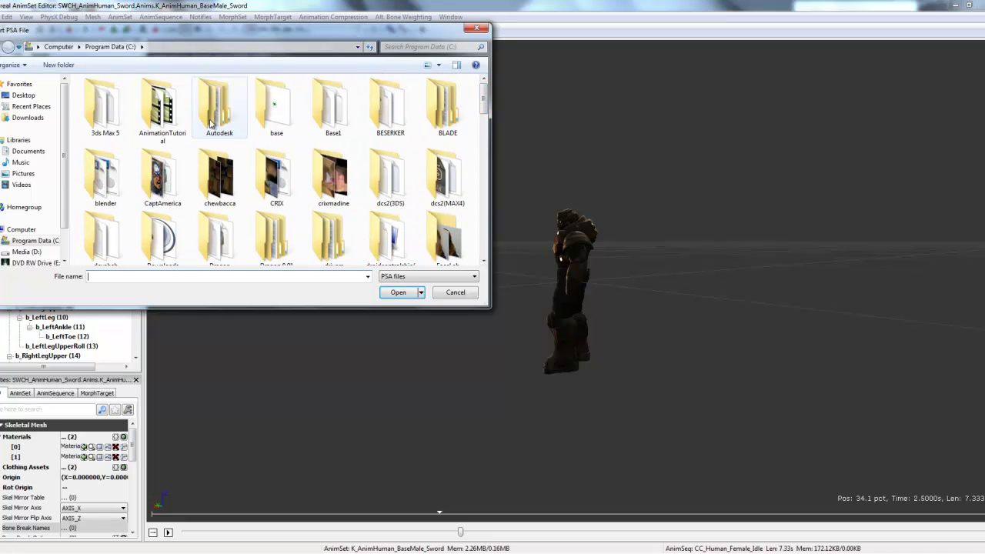
{"action": "left_click_drag", "start_coordinate": [487, 100], "coordinate": [493, 231]}
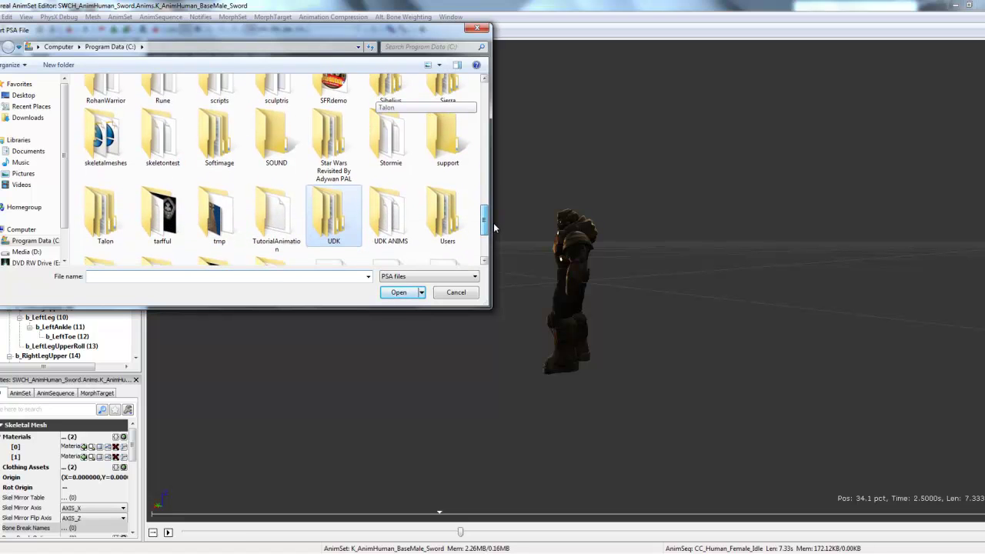
{"action": "double_click", "coordinate": [283, 223]}
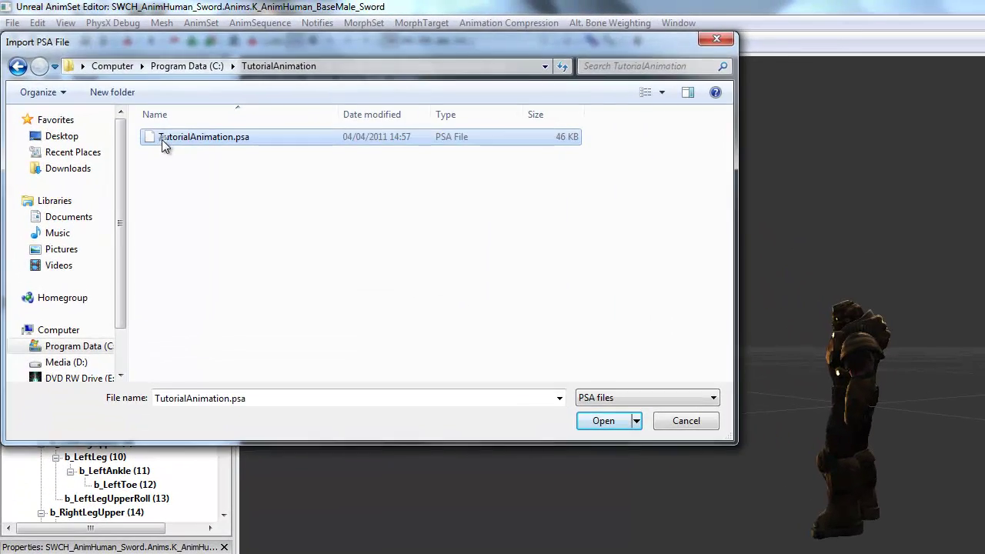
{"action": "double_click", "coordinate": [101, 95]}
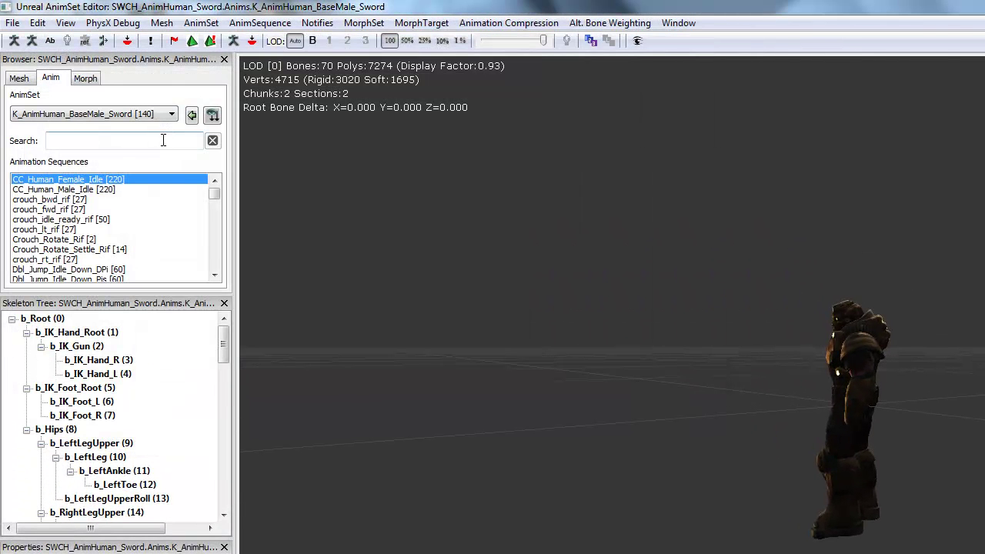
Step: Select the imported Wave sequence and examine its playback on the character from the front and back
{"action": "left_click_drag", "start_coordinate": [216, 194], "coordinate": [212, 266]}
{"action": "left_click", "coordinate": [21, 270]}
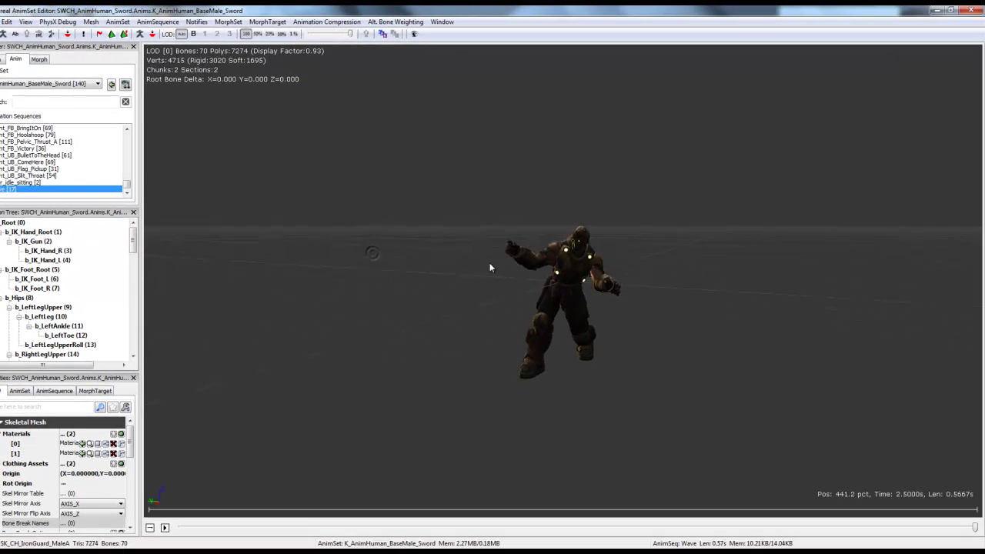
{"action": "left_click", "coordinate": [165, 529]}
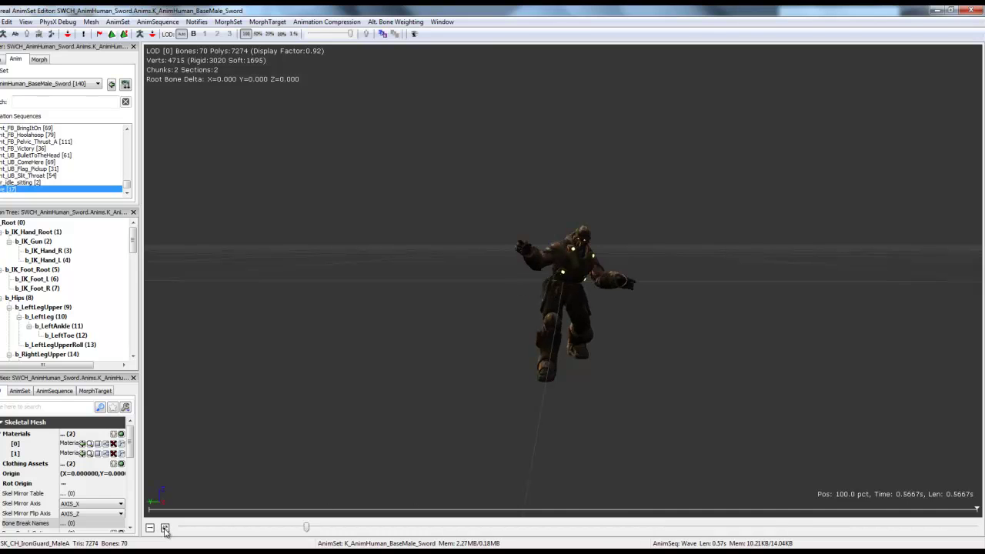
{"action": "left_click", "coordinate": [165, 528]}
{"action": "left_click", "coordinate": [165, 528]}
{"action": "left_click_drag", "start_coordinate": [557, 231], "coordinate": [152, 255]}
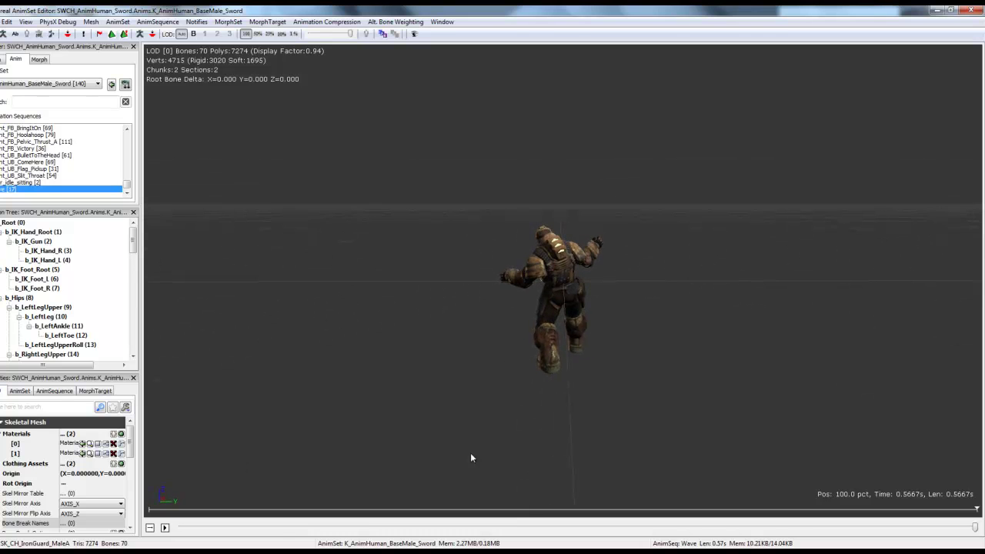